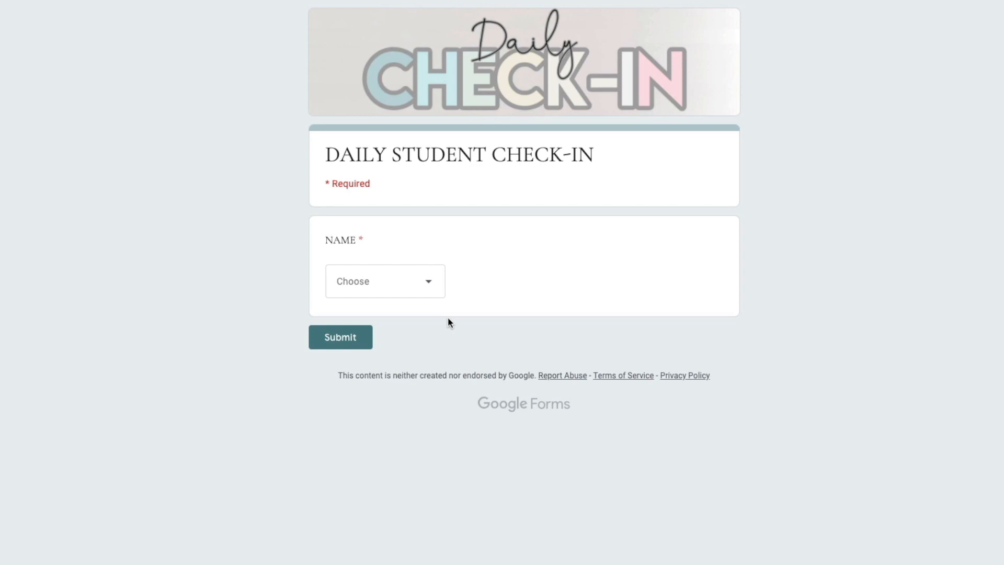
Submit the daily check-in form with Student 2 chosen as the name.
{"action": "left_click", "coordinate": [429, 286]}
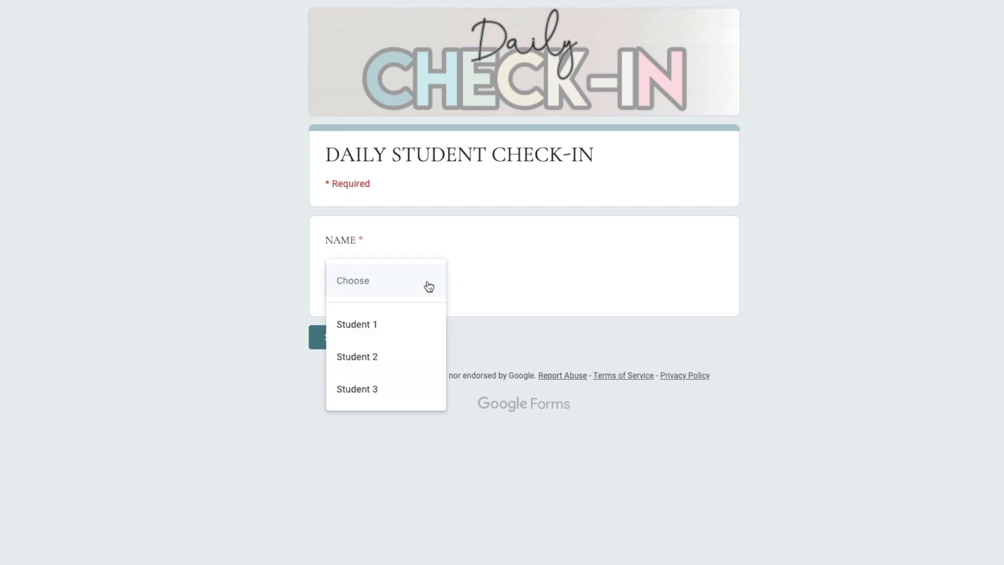
{"action": "left_click", "coordinate": [410, 366]}
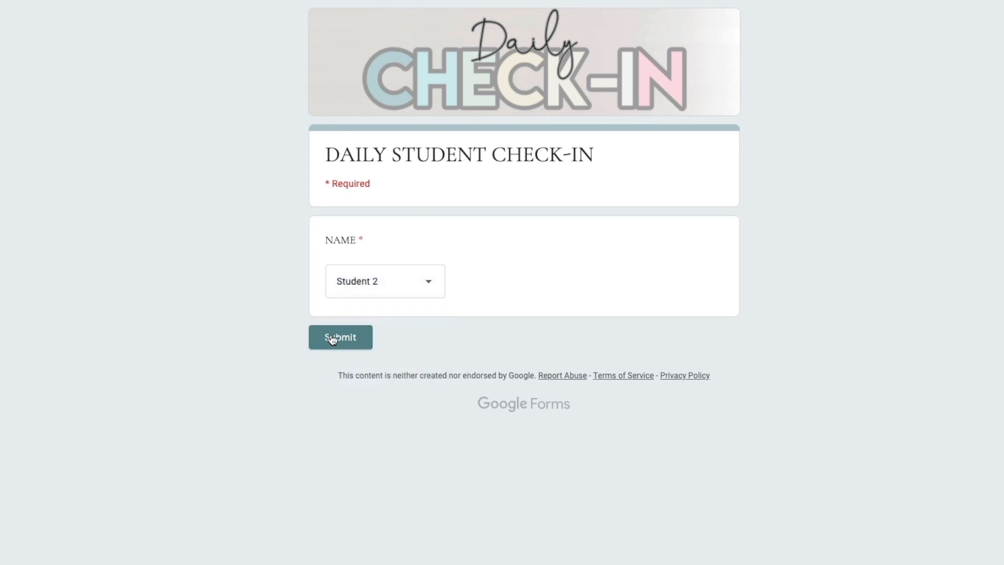
{"action": "left_click", "coordinate": [333, 339]}
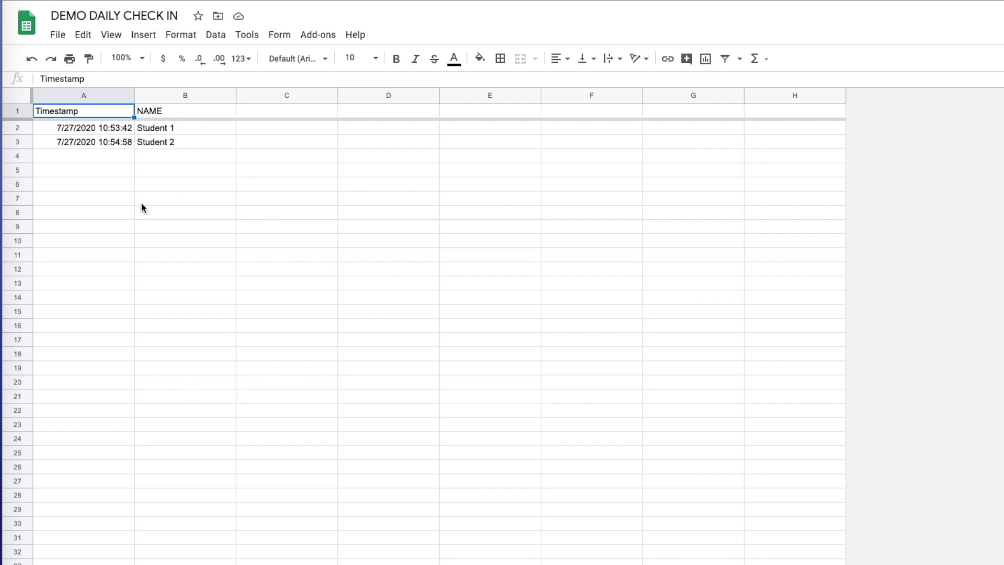
Examine the Student 2 response and its timestamp, plus that student's Mon 7/27 checkbox and total on the attendance sheet.
{"action": "left_click", "coordinate": [142, 143]}
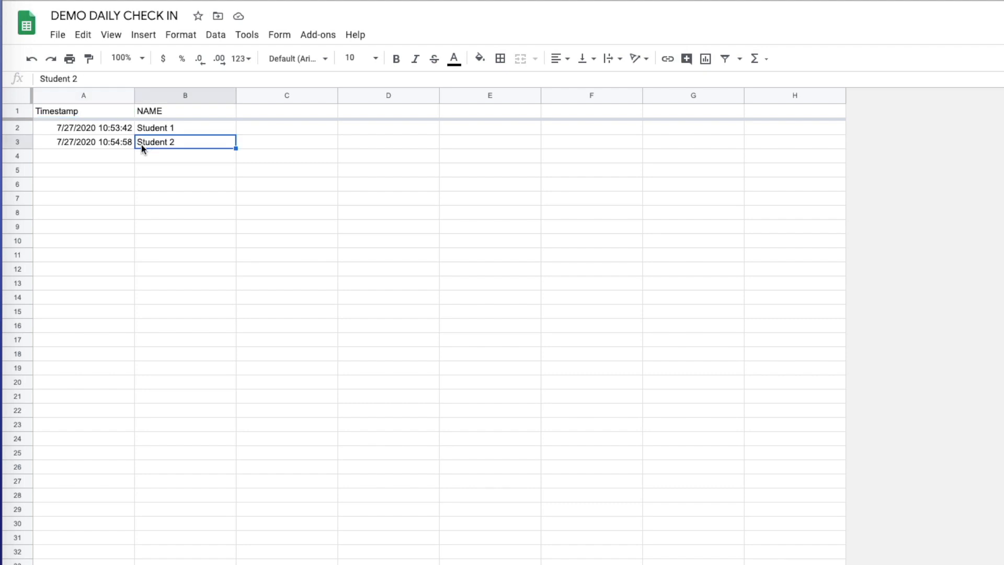
{"action": "left_click", "coordinate": [96, 145]}
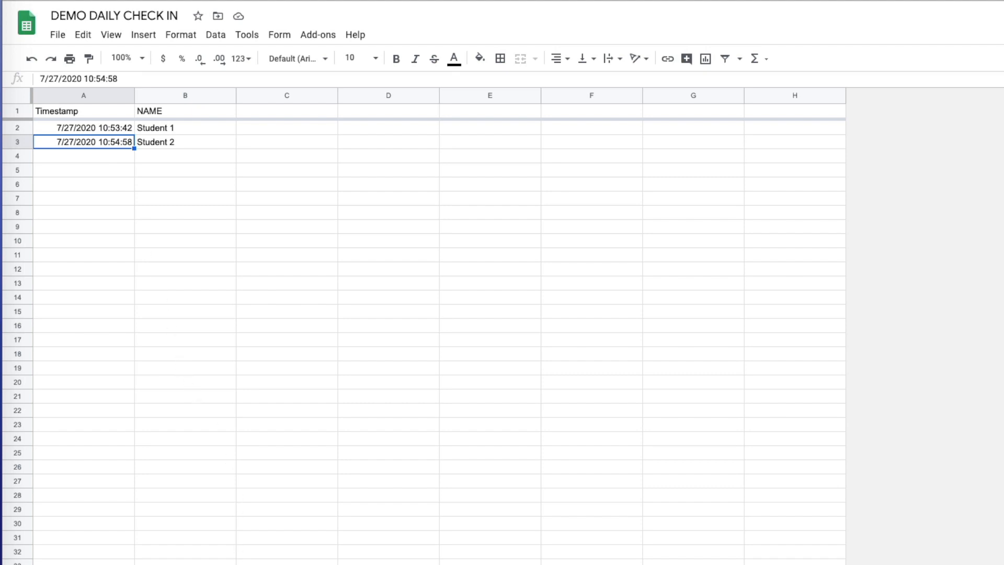
{"action": "left_click", "coordinate": [219, 564]}
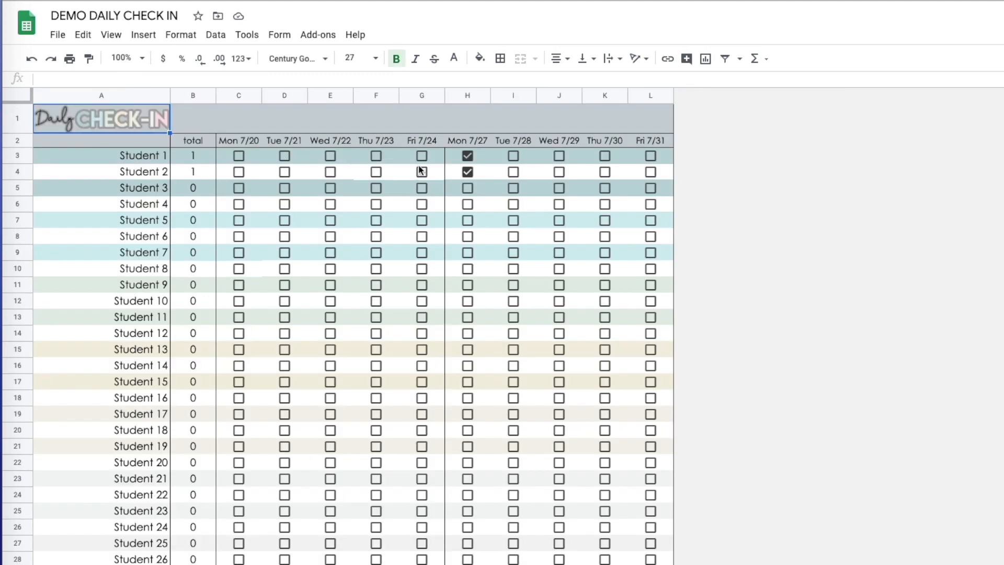
{"action": "left_click", "coordinate": [479, 172]}
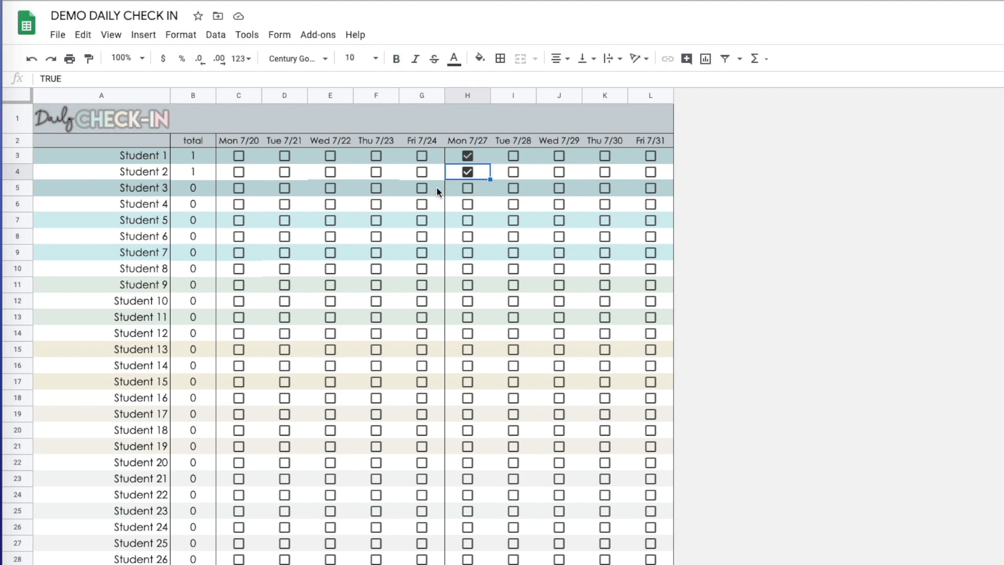
{"action": "left_click", "coordinate": [178, 174]}
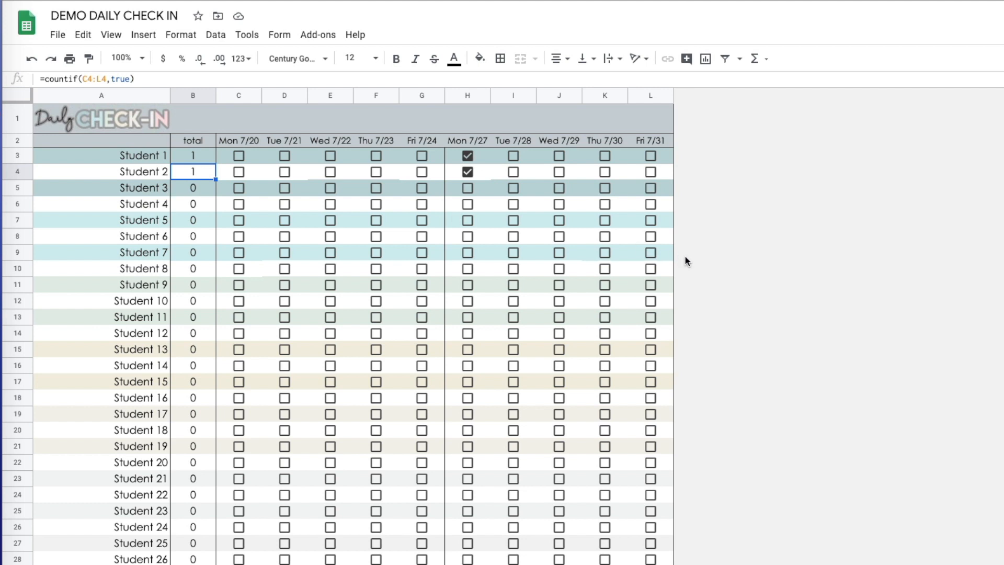
{"action": "left_click", "coordinate": [749, 279]}
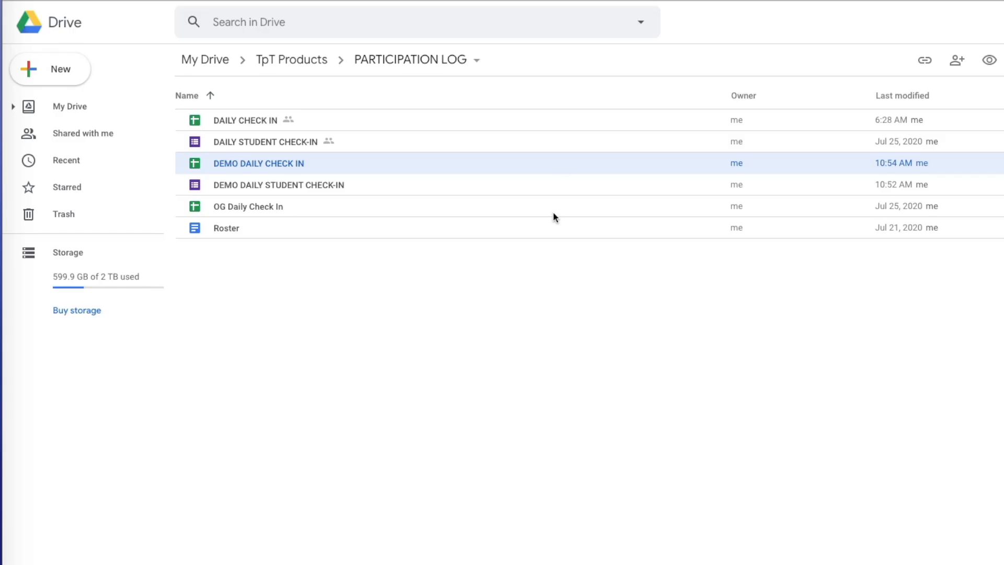
{"action": "left_click", "coordinate": [362, 369]}
{"action": "left_click", "coordinate": [56, 71]}
{"action": "left_click", "coordinate": [56, 72]}
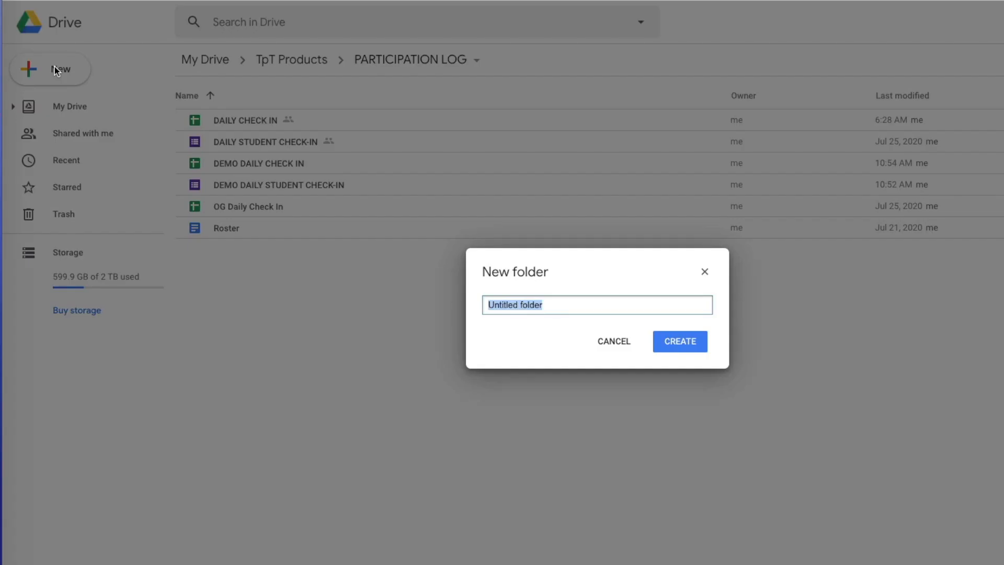
{"action": "left_click", "coordinate": [626, 343]}
Create a new Google Form in the PARTICIPATION LOG folder in Drive.
{"action": "left_click", "coordinate": [58, 70]}
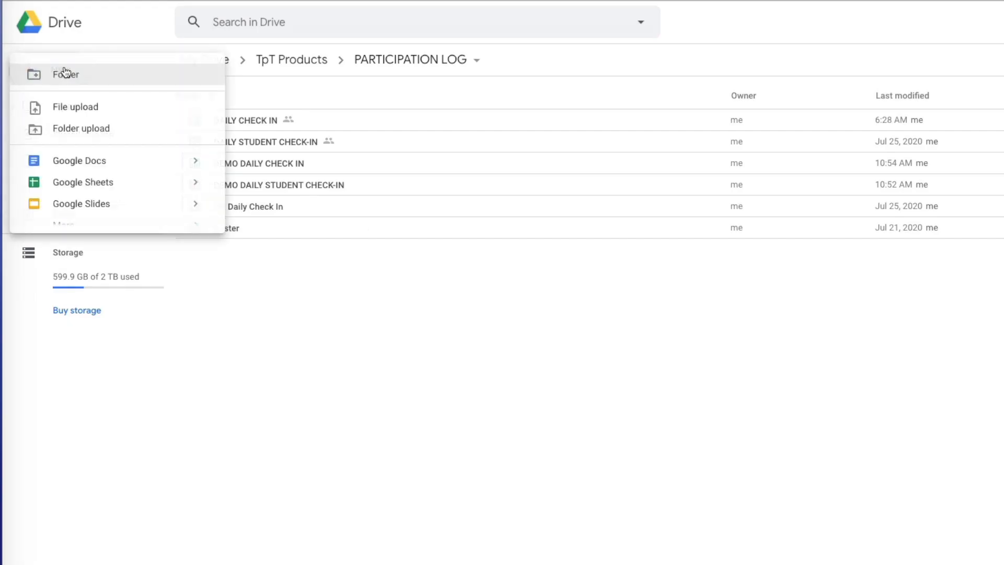
{"action": "mouse_move", "coordinate": [141, 226]}
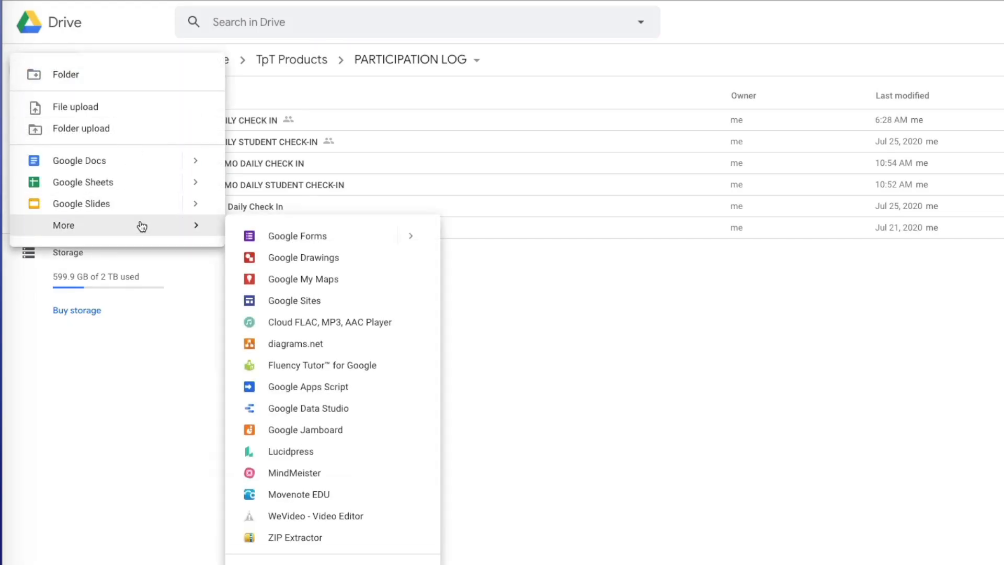
{"action": "left_click", "coordinate": [316, 237]}
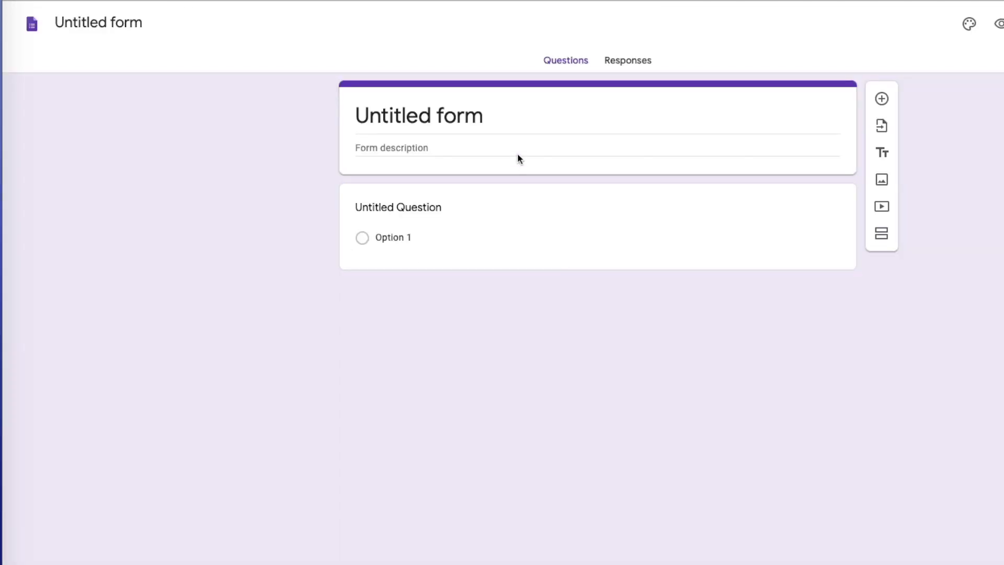
Title the form "Participation Log" and enter "Daily Check-In" as its description.
{"action": "left_click", "coordinate": [502, 124]}
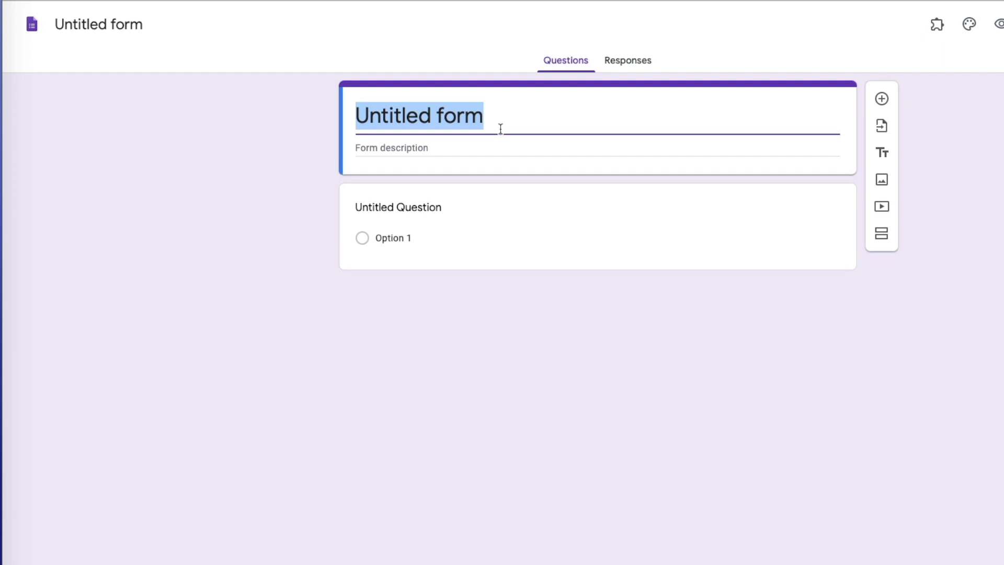
{"action": "type", "text": "Parti"}
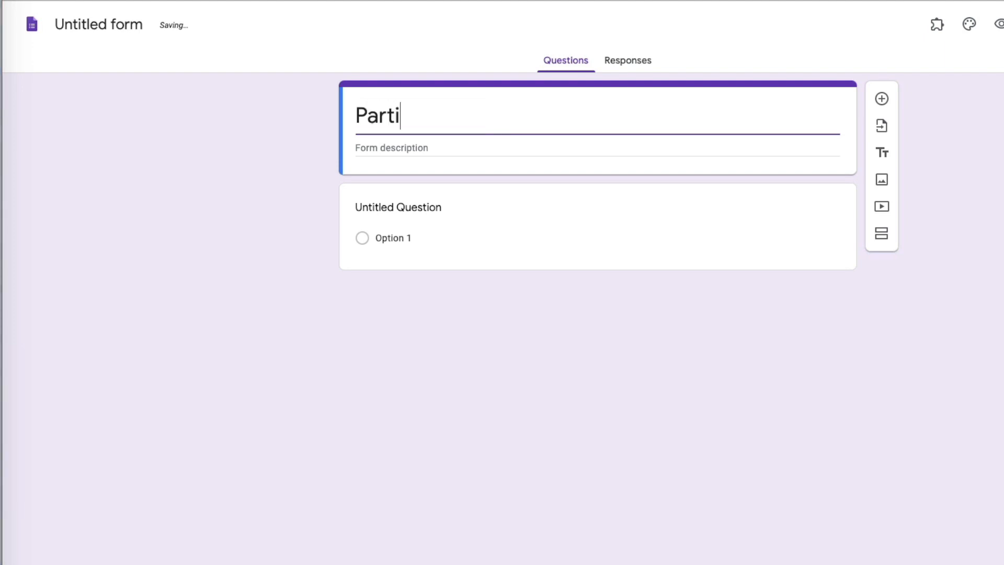
{"action": "type", "text": "cipation "}
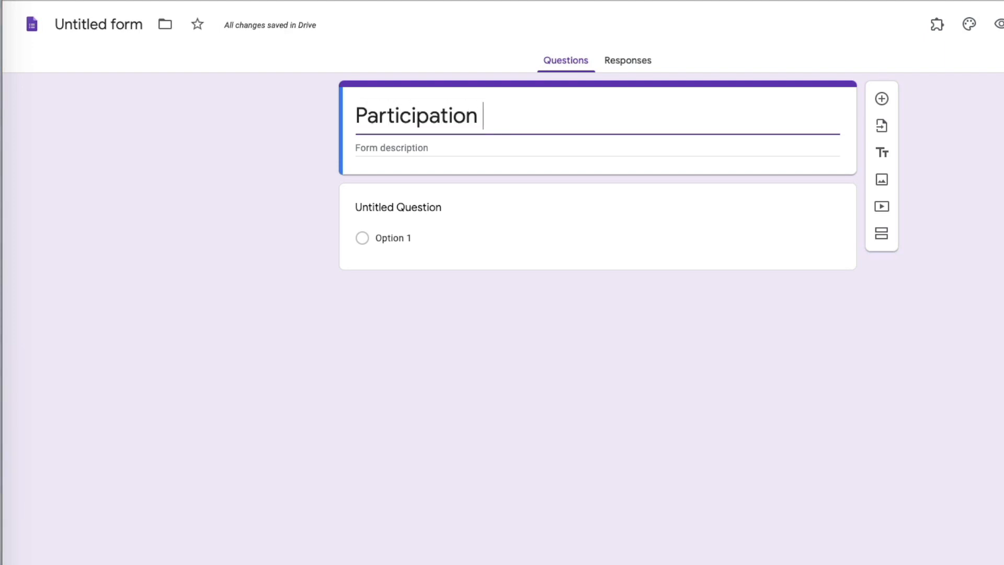
{"action": "type", "text": "Log"}
{"action": "left_click", "coordinate": [504, 152]}
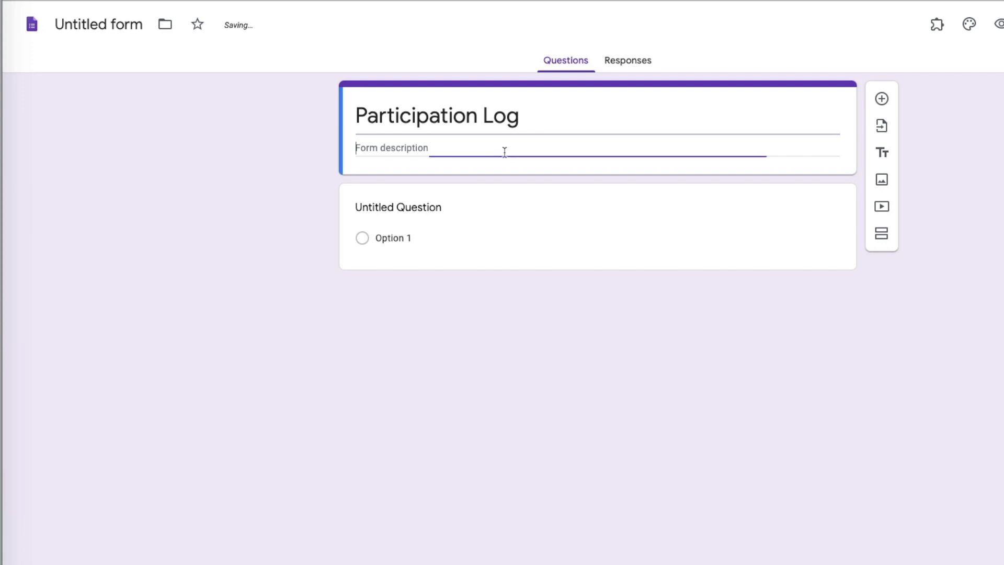
{"action": "type", "text": "Daily "}
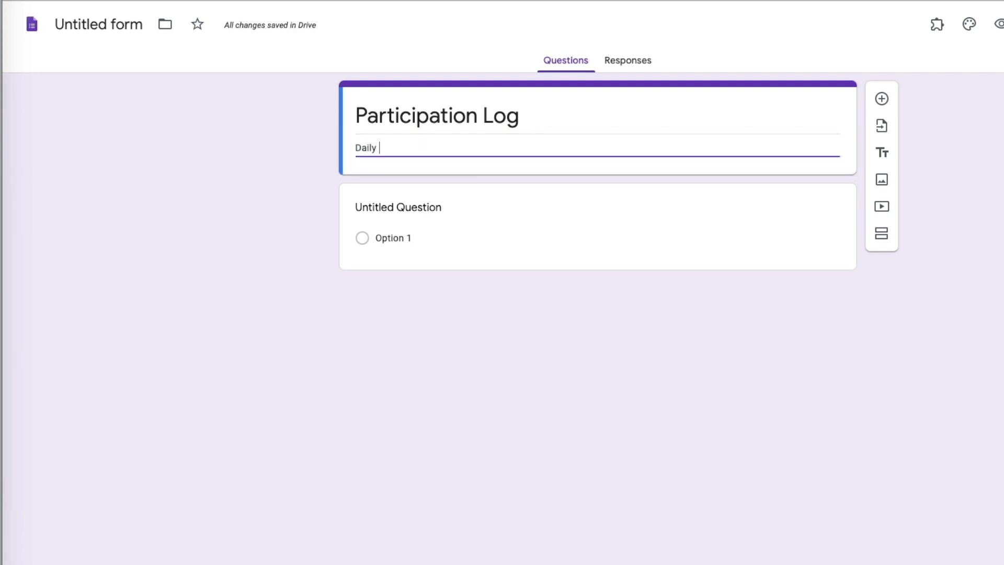
{"action": "type", "text": "Check-"}
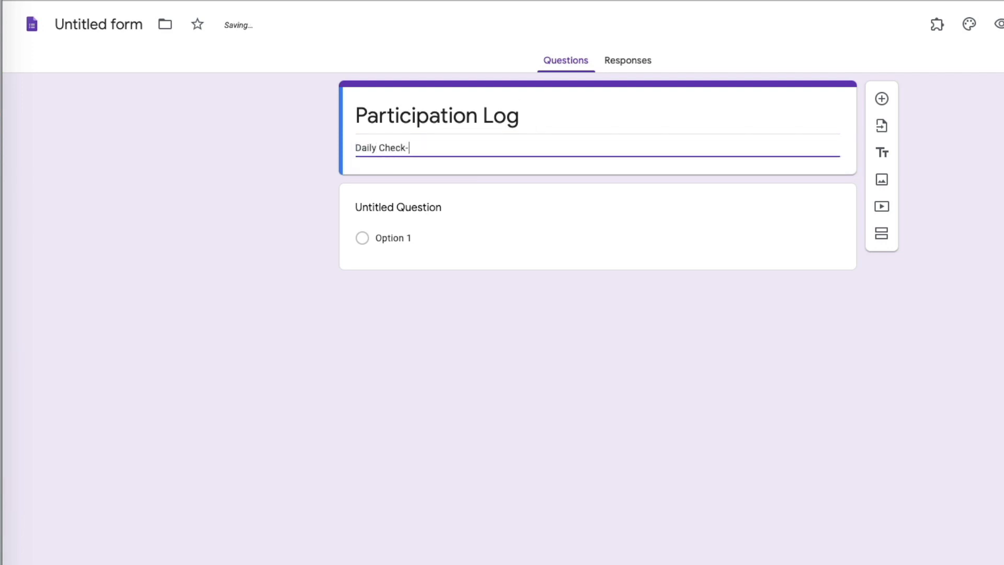
{"action": "type", "text": "In"}
Title the first question "Nama" and set its question type to Dropdown.
{"action": "left_click", "coordinate": [463, 211]}
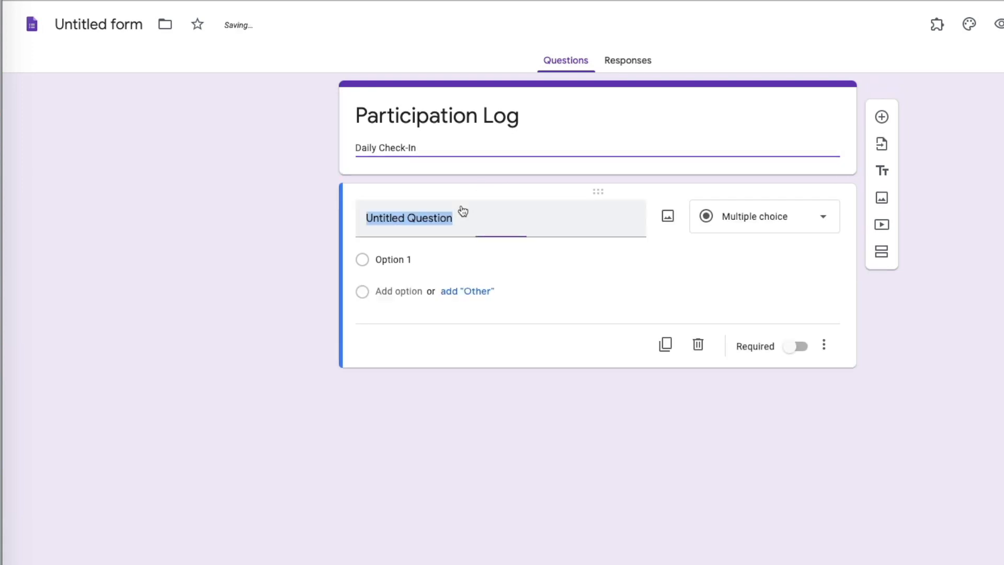
{"action": "type", "text": "Nice"}
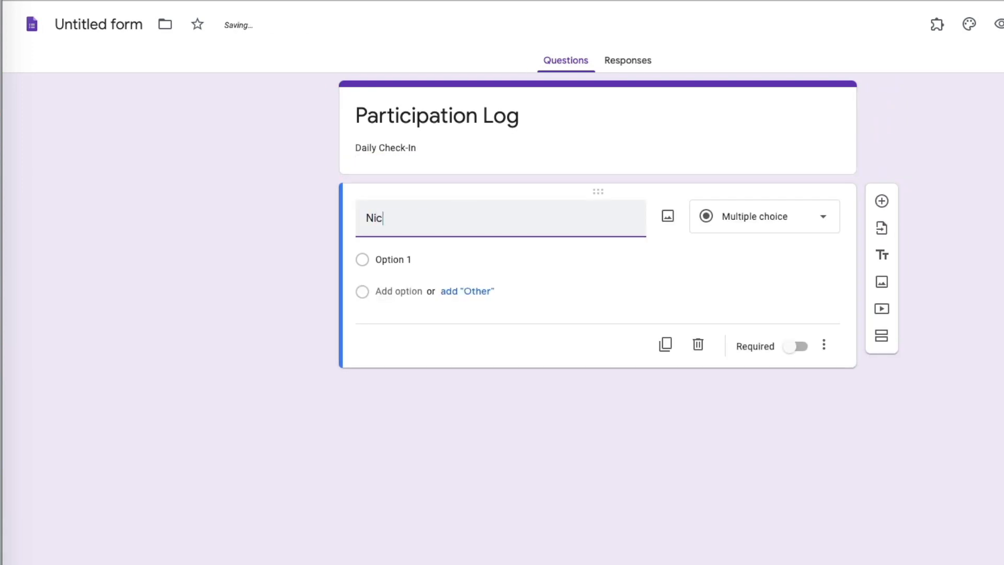
{"action": "key", "text": "BackSpace"}
{"action": "key", "text": "BackSpace"}
{"action": "key", "text": "BackSpace"}
{"action": "type", "text": "ama"}
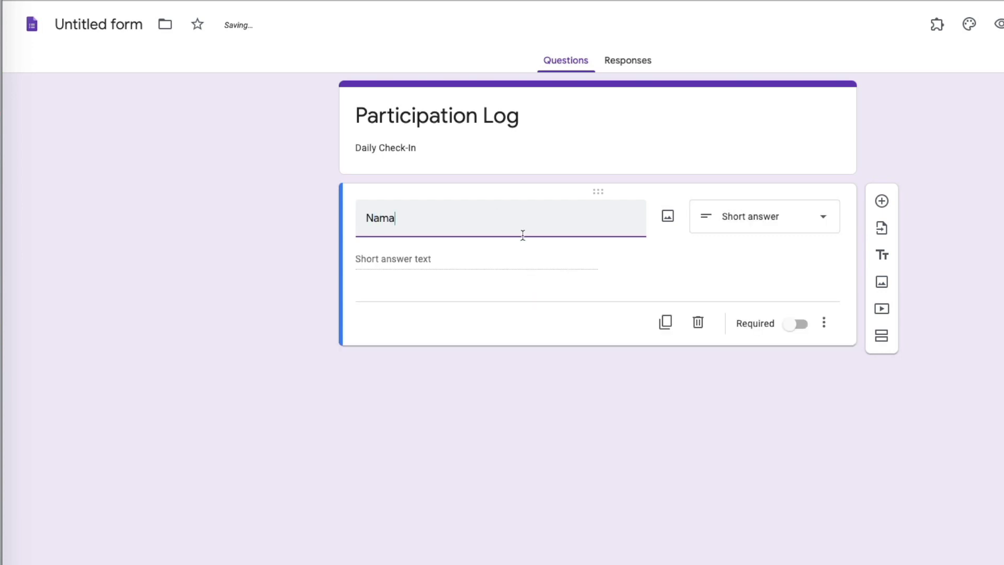
{"action": "left_click", "coordinate": [759, 204]}
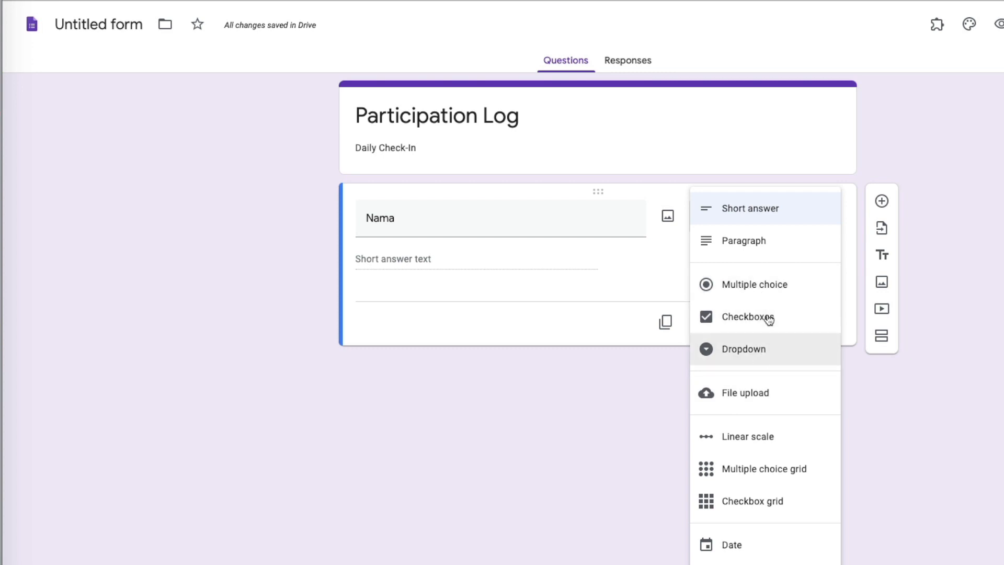
{"action": "left_click", "coordinate": [769, 357]}
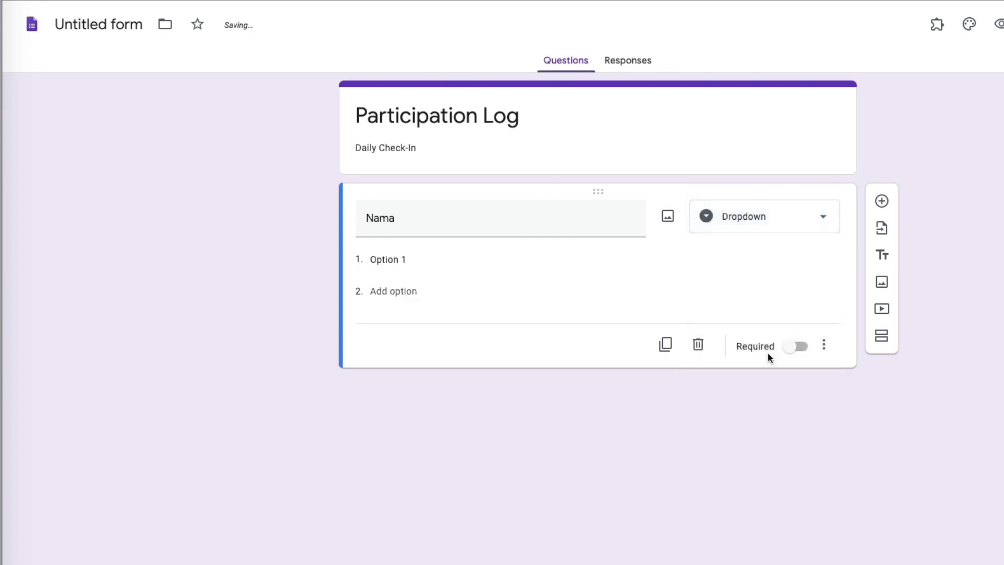
Fill the dropdown question with the options Student 1, Student 2 and Student 3.
{"action": "left_click", "coordinate": [460, 252]}
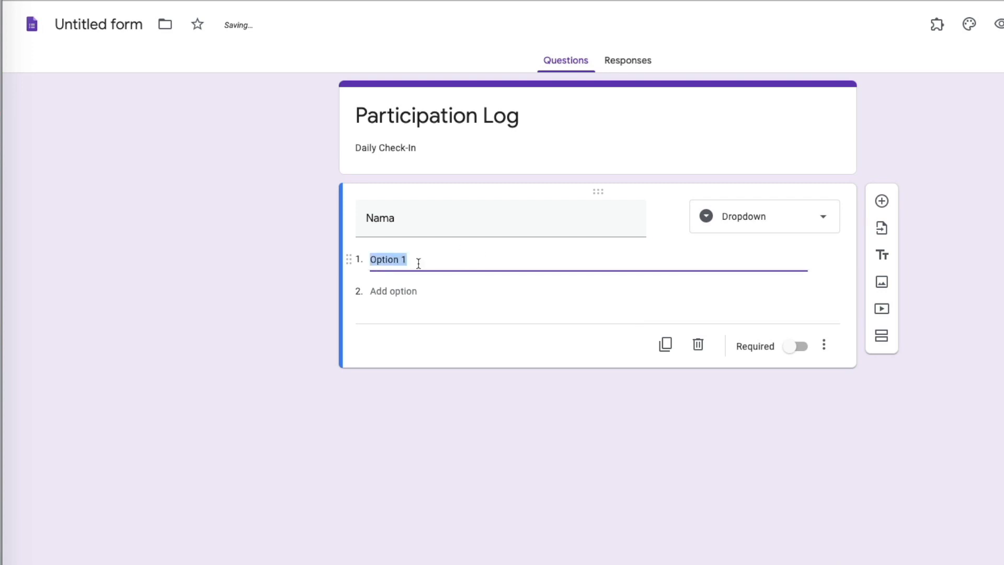
{"action": "type", "text": "Student "}
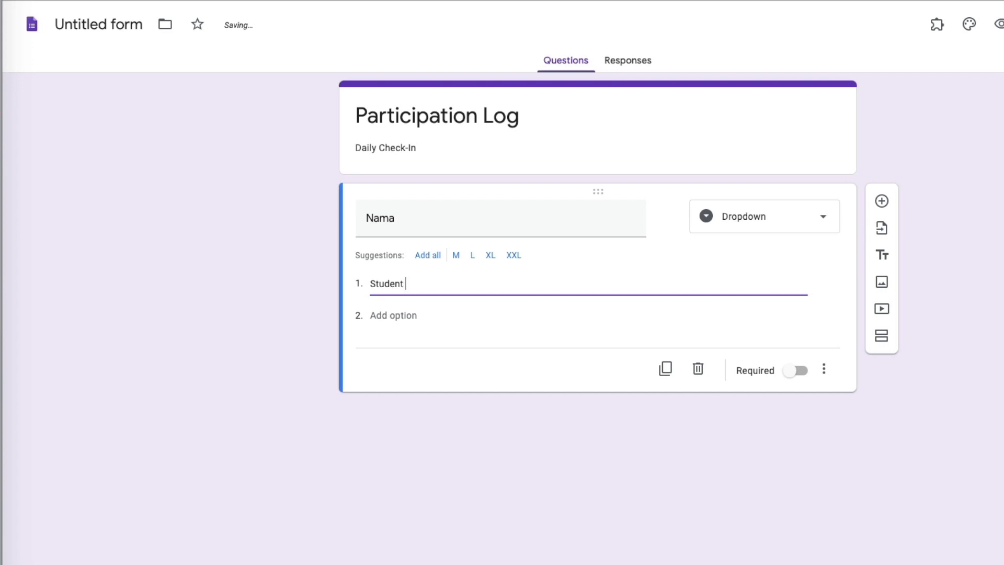
{"action": "type", "text": "1"}
{"action": "left_click", "coordinate": [393, 314]}
{"action": "type", "text": "Student 2"}
{"action": "left_click", "coordinate": [375, 348]}
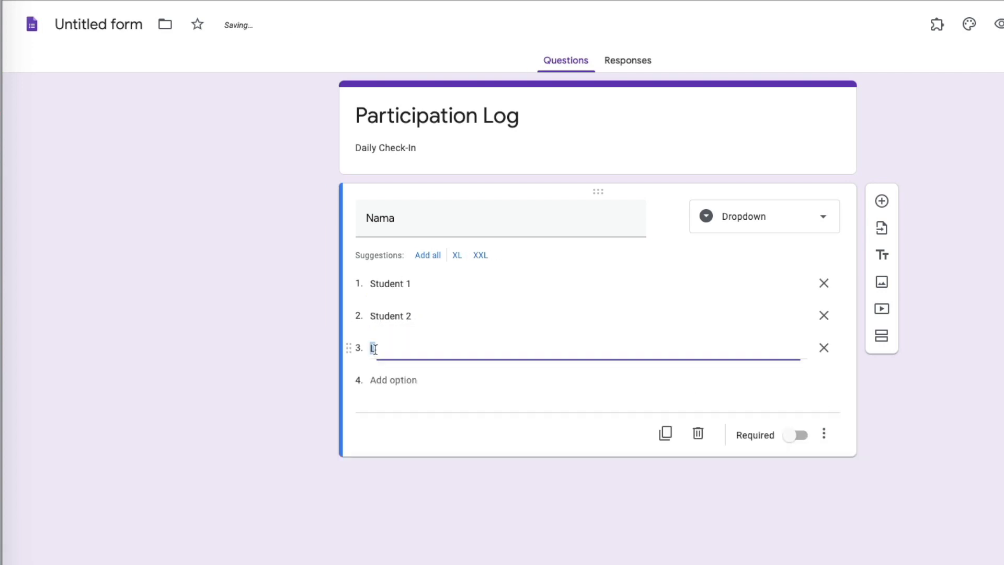
{"action": "type", "text": "Student 3"}
{"action": "left_click", "coordinate": [506, 245]}
Correct the question title to "Name" and give the form file the name "Participation Log".
{"action": "left_click", "coordinate": [403, 219]}
{"action": "key", "text": "BackSpace"}
{"action": "type", "text": "e"}
{"action": "left_click", "coordinate": [85, 26]}
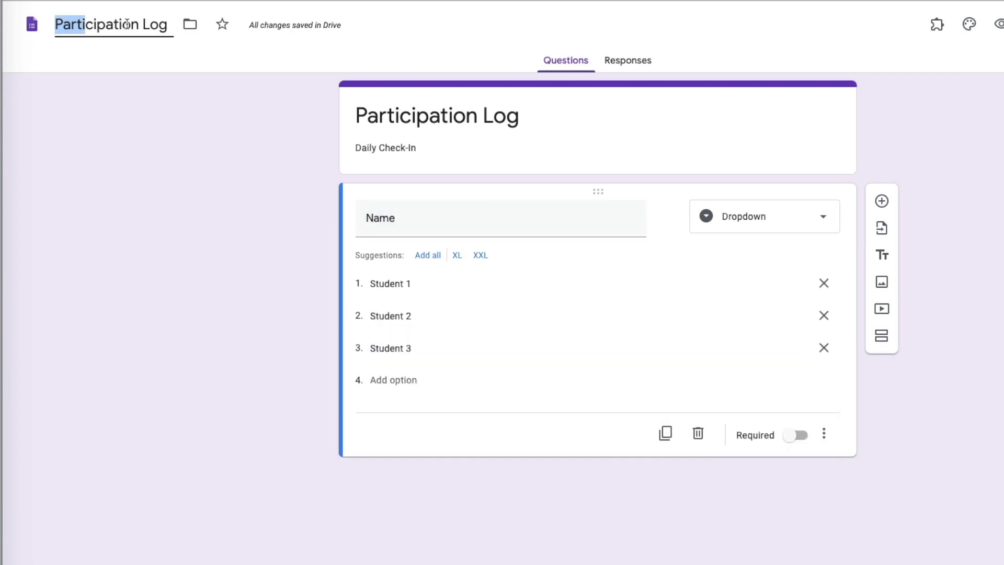
{"action": "left_click", "coordinate": [146, 116]}
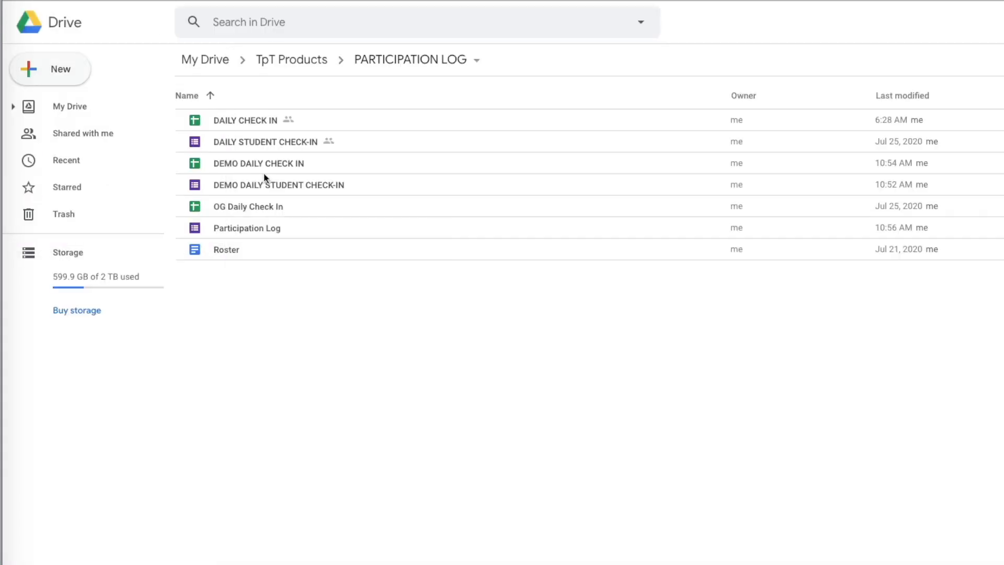
Create a blank Google Sheets spreadsheet in the PARTICIPATION LOG folder in Drive.
{"action": "left_click", "coordinate": [61, 69]}
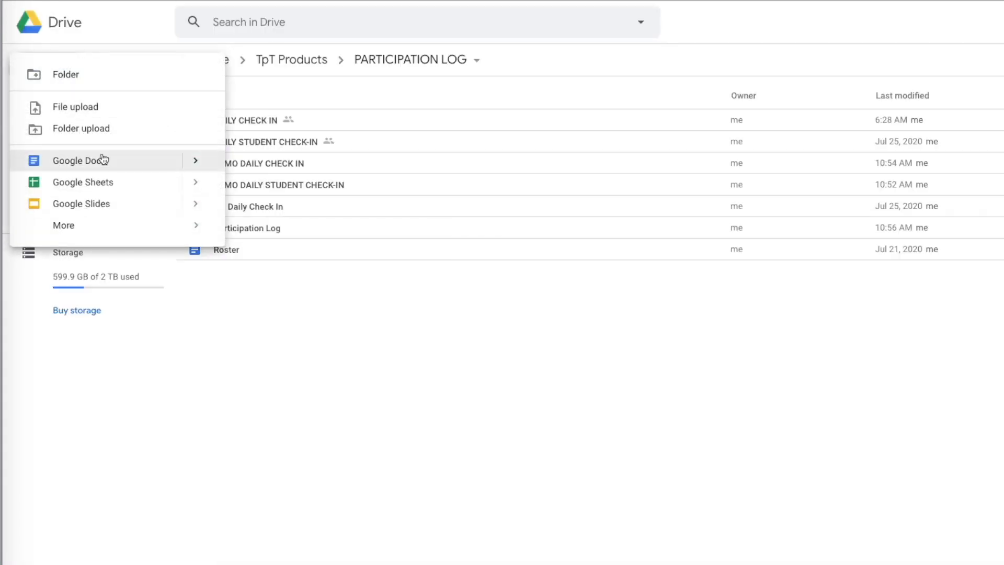
{"action": "mouse_move", "coordinate": [189, 187]}
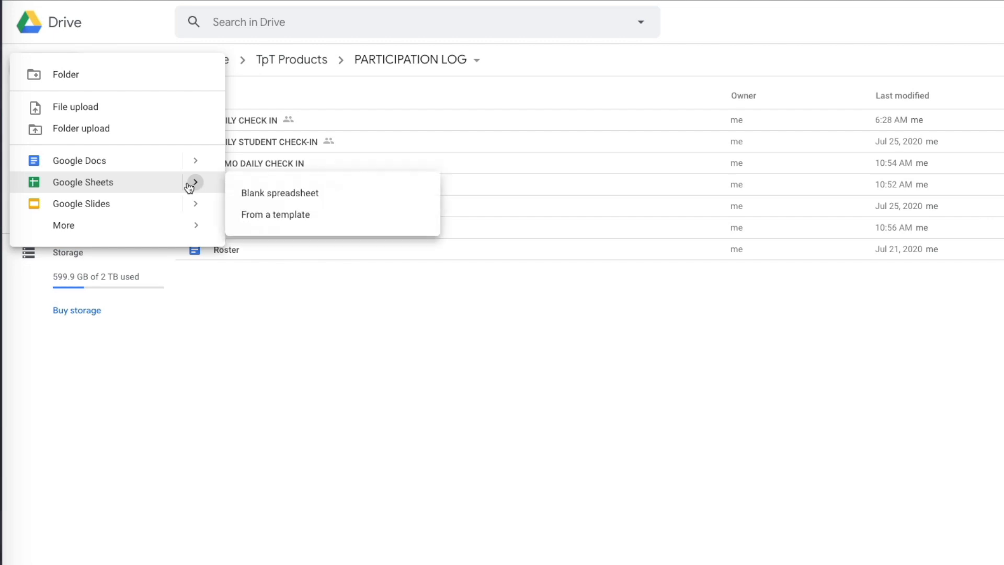
{"action": "left_click", "coordinate": [266, 193]}
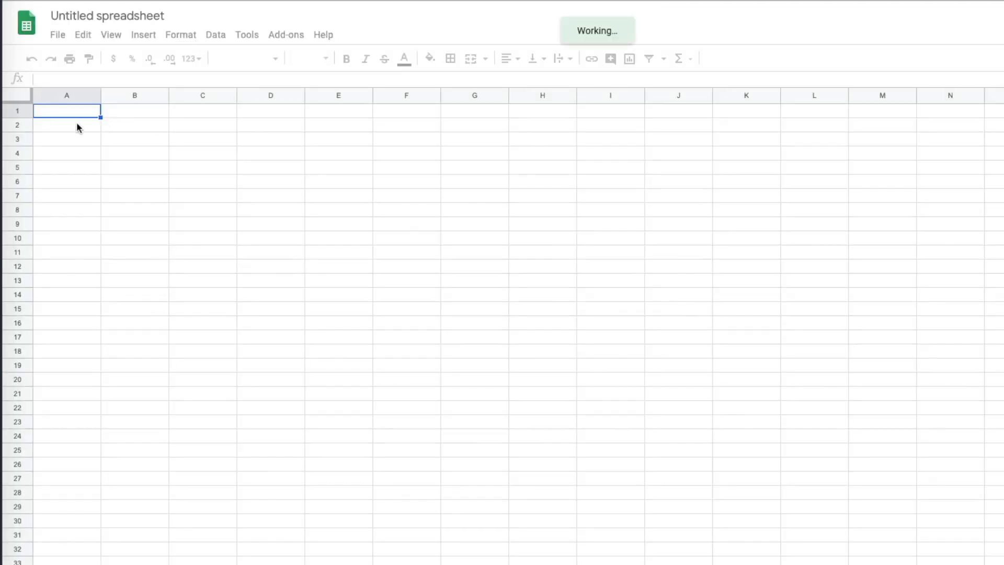
Enter the title "Participation Log" in cell A1 of the blank spreadsheet.
{"action": "left_click", "coordinate": [73, 121]}
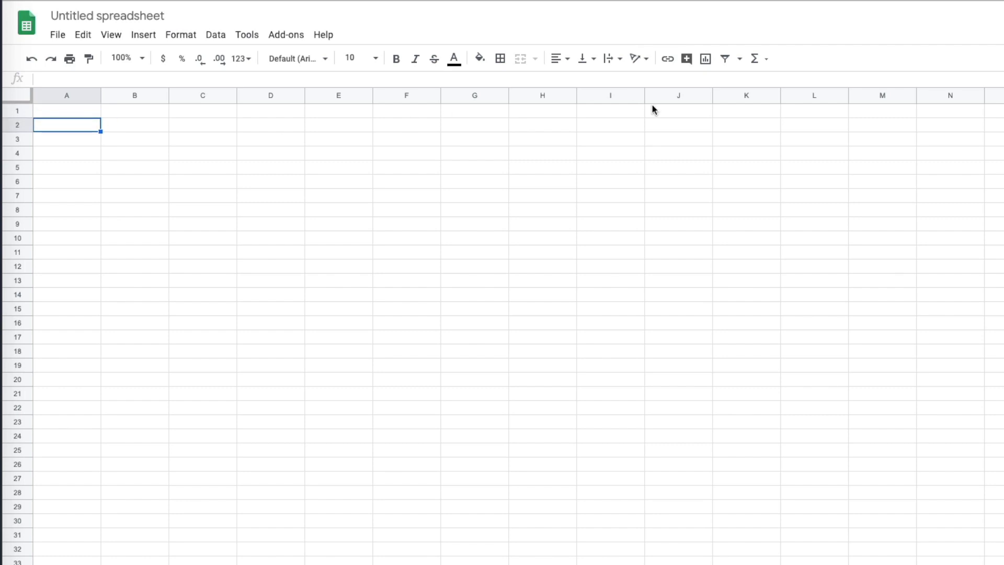
{"action": "left_click", "coordinate": [51, 113]}
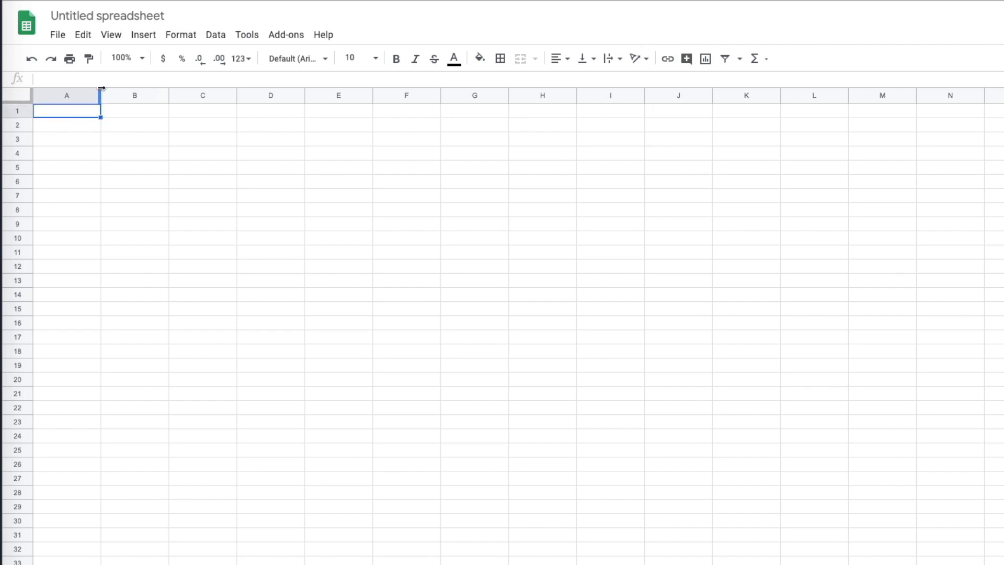
{"action": "type", "text": "Pati"}
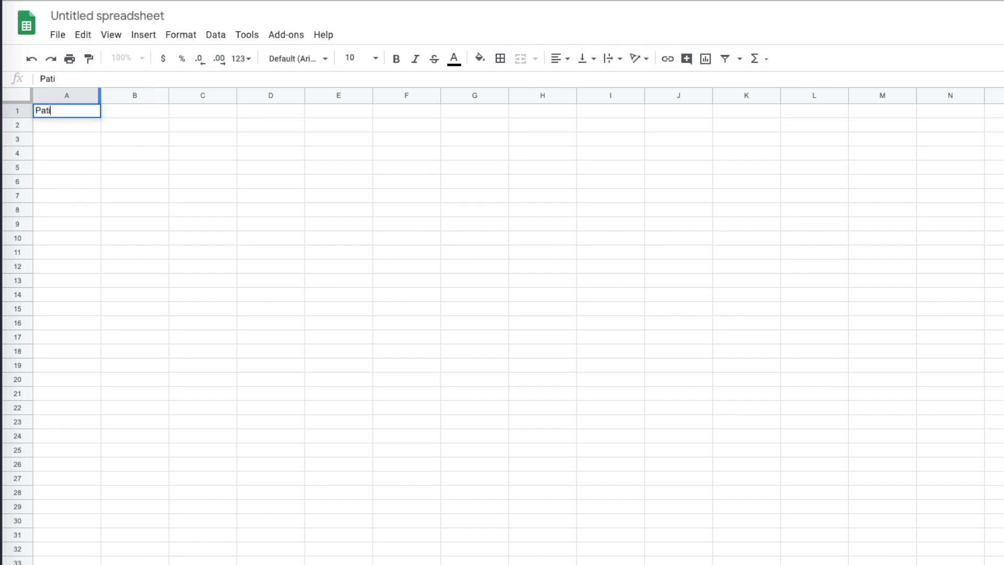
{"action": "key", "text": "BackSpace"}
{"action": "type", "text": "rticipation"}
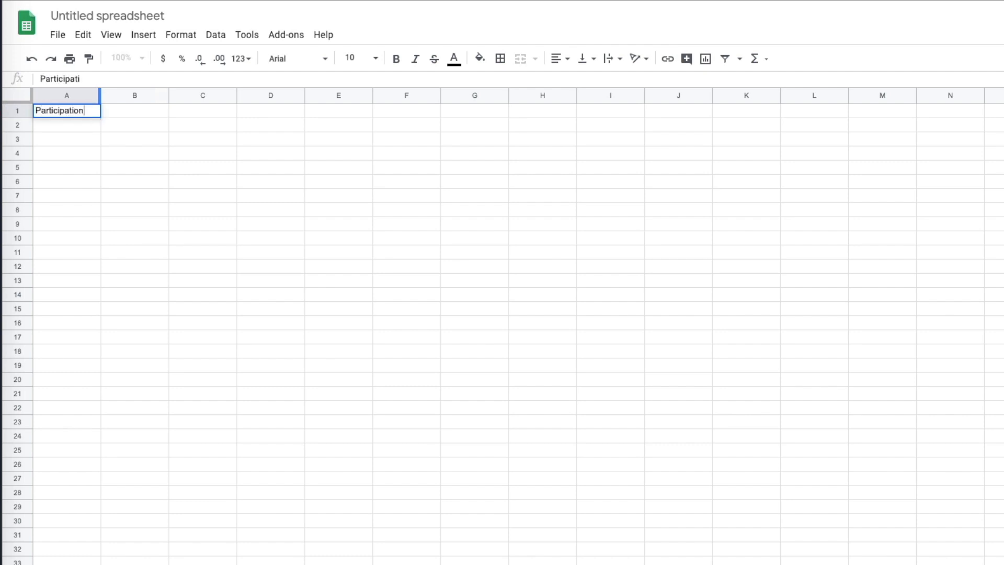
{"action": "type", "text": " Log"}
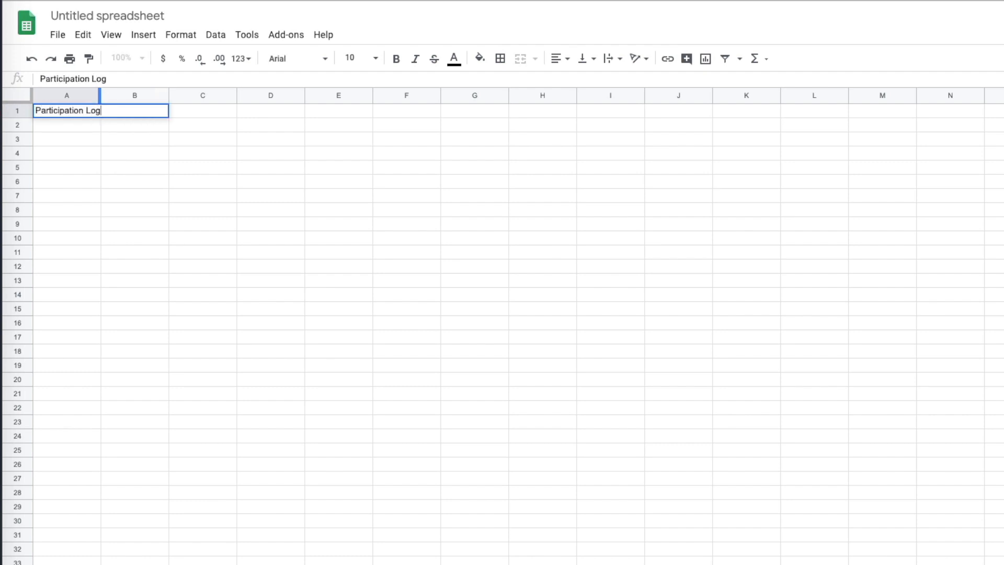
Enter the date 7/27 in cell A2, below the title.
{"action": "left_click", "coordinate": [71, 127]}
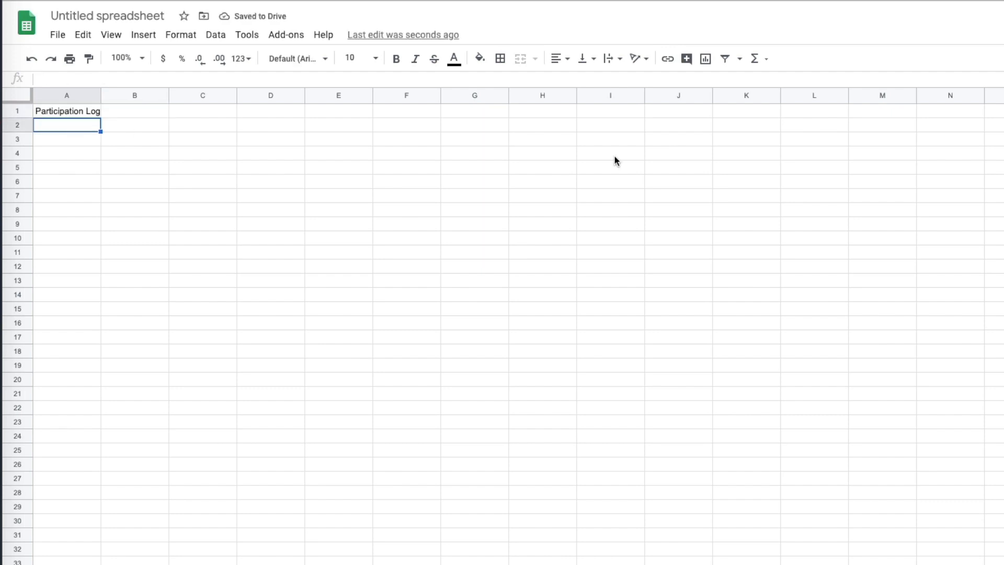
{"action": "type", "text": "7/27"}
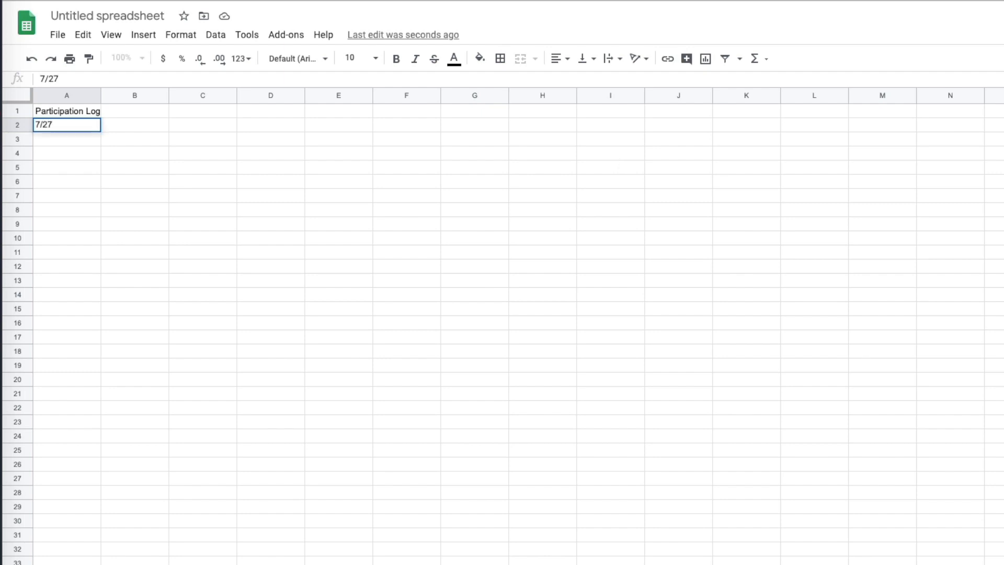
{"action": "key", "text": "Return"}
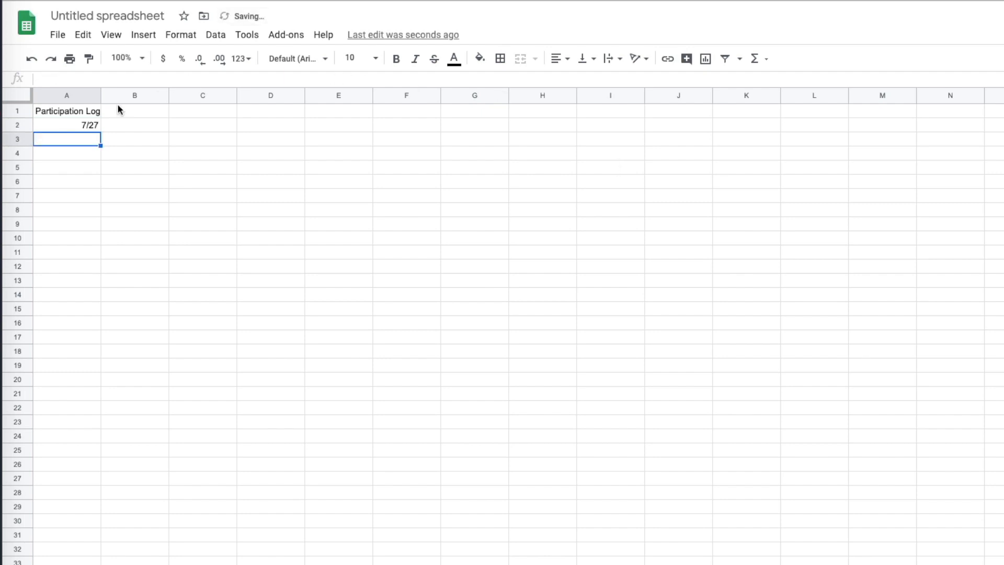
Try to replace the full date stored in cell A2 with 7/27 without the year.
{"action": "left_click", "coordinate": [90, 130]}
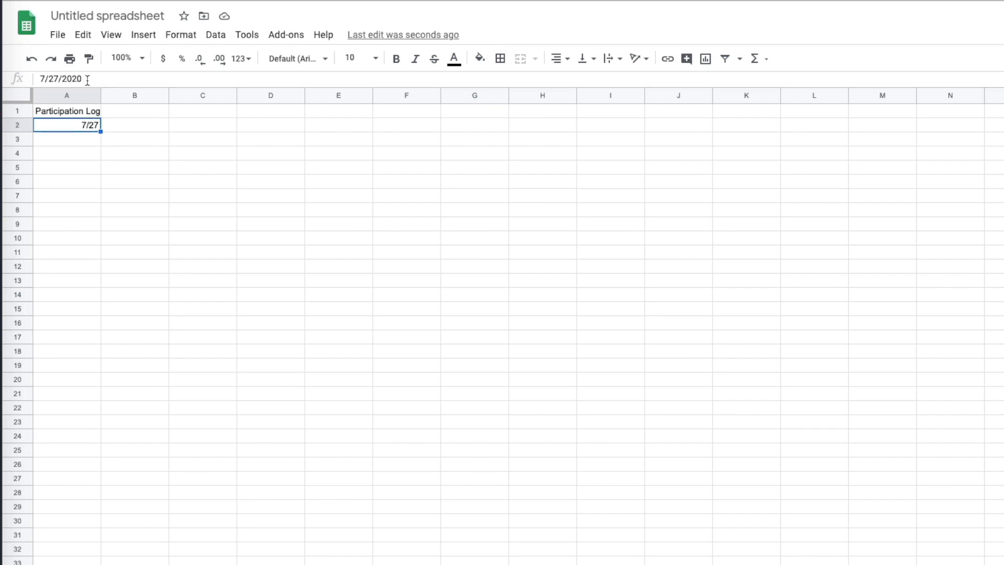
{"action": "left_click_drag", "start_coordinate": [83, 78], "coordinate": [39, 76]}
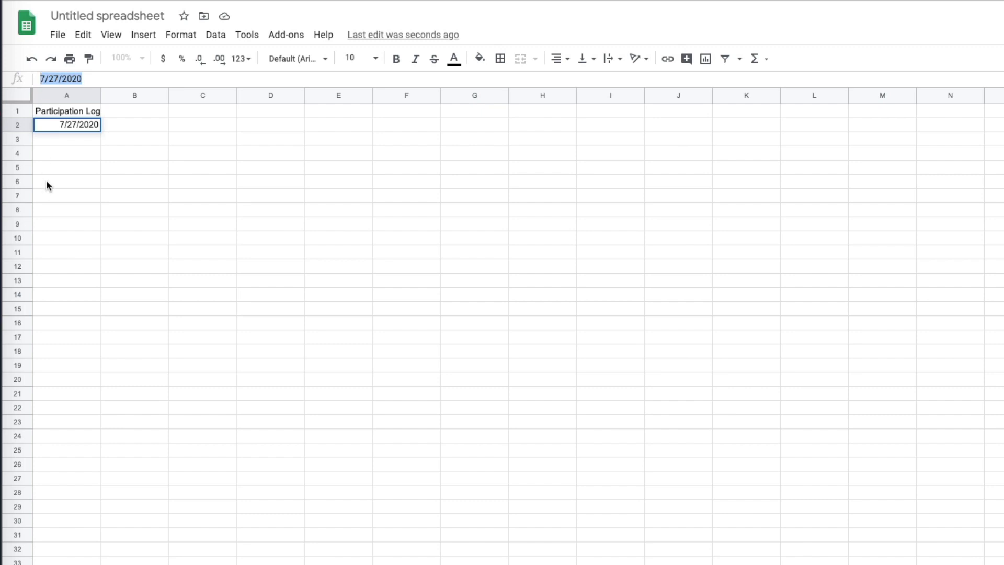
{"action": "type", "text": "7/27"}
{"action": "key", "text": "Return"}
Fill the date series from A2 across to 7/31 in E2 and centre-align the dates.
{"action": "left_click", "coordinate": [79, 128]}
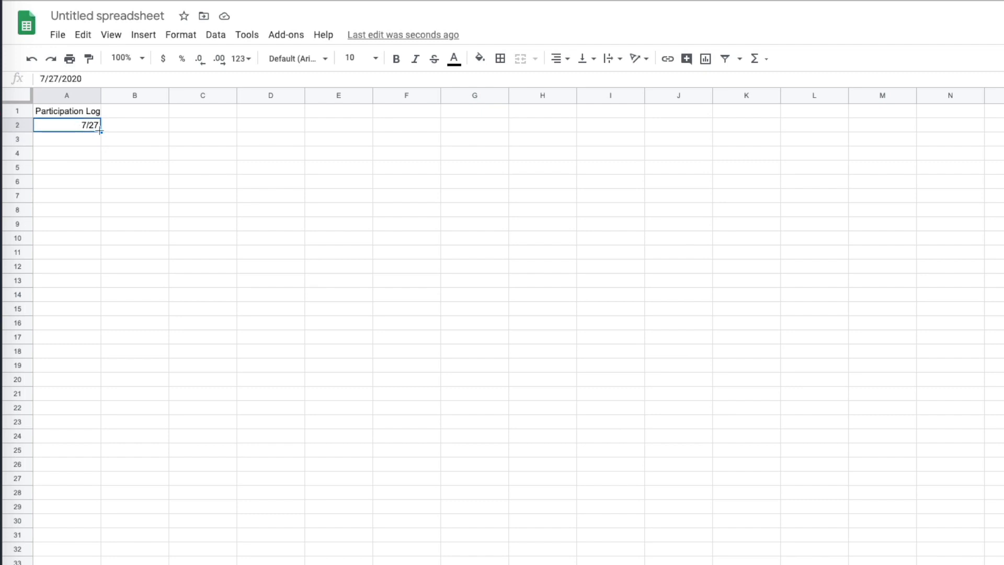
{"action": "left_click_drag", "start_coordinate": [101, 131], "coordinate": [317, 124]}
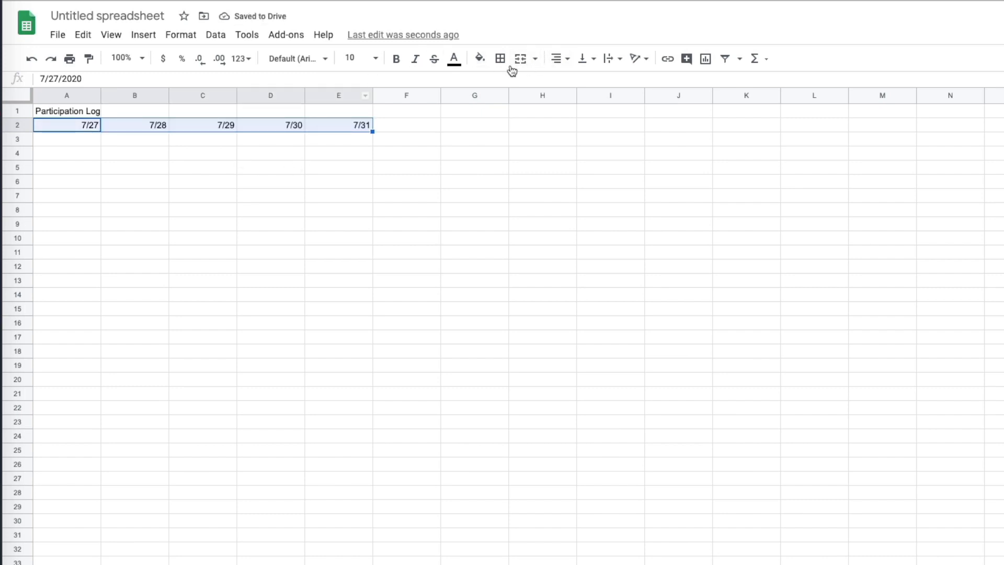
{"action": "left_click", "coordinate": [557, 59]}
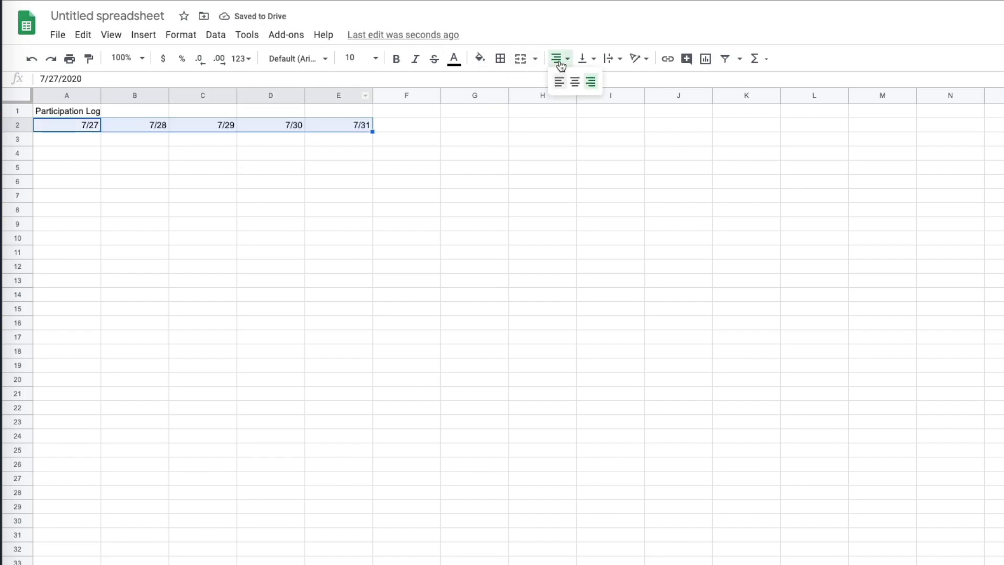
{"action": "left_click", "coordinate": [574, 83]}
{"action": "left_click", "coordinate": [120, 155]}
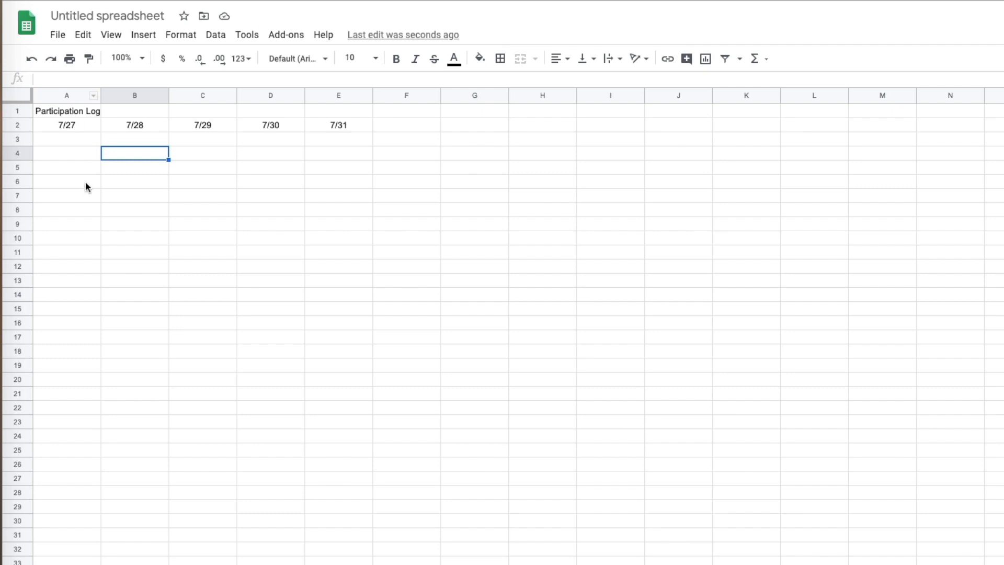
Insert one column before column A and enter the header "Name" in cell A2.
{"action": "left_click", "coordinate": [64, 96]}
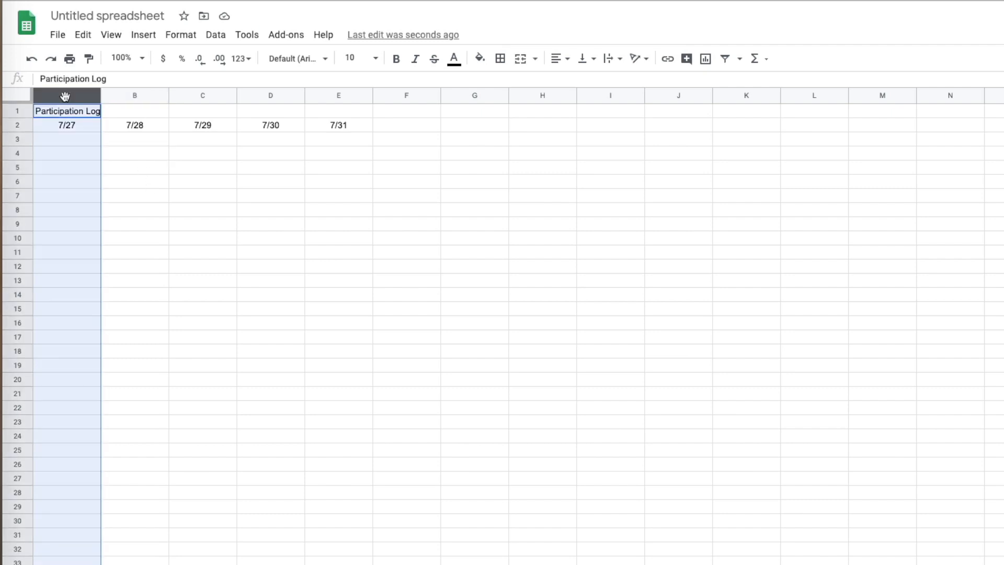
{"action": "right_click", "coordinate": [65, 96]}
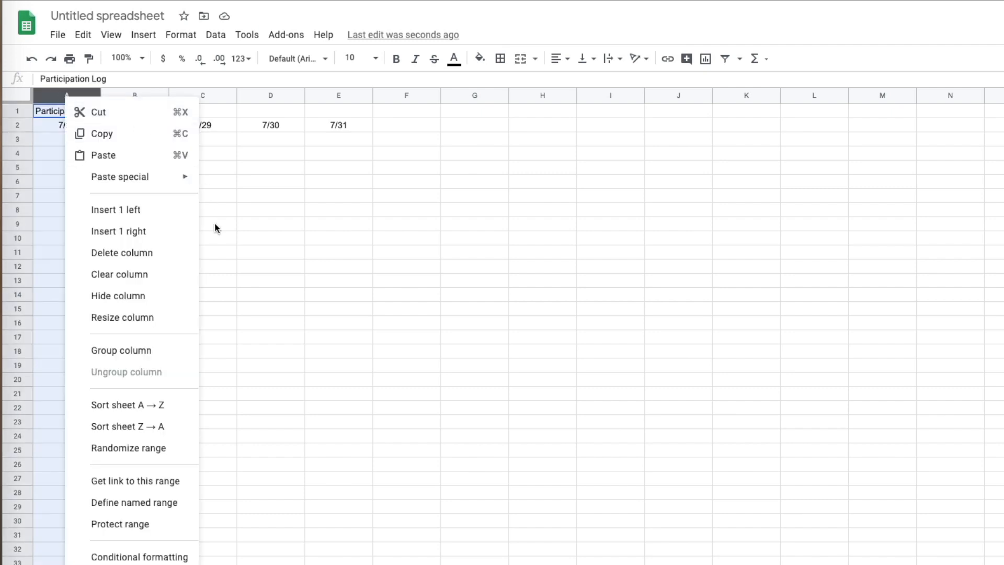
{"action": "left_click", "coordinate": [158, 215]}
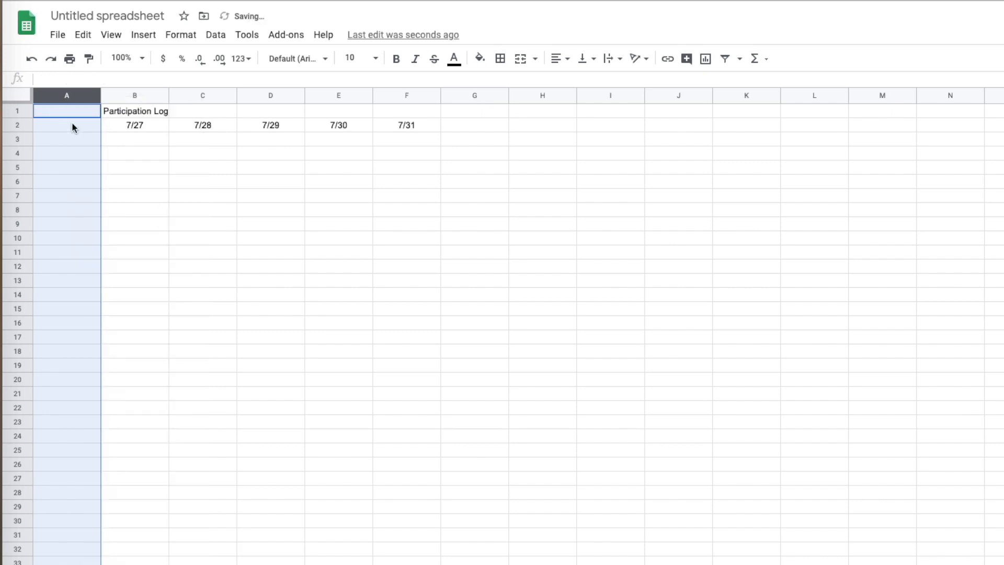
{"action": "left_click", "coordinate": [72, 123]}
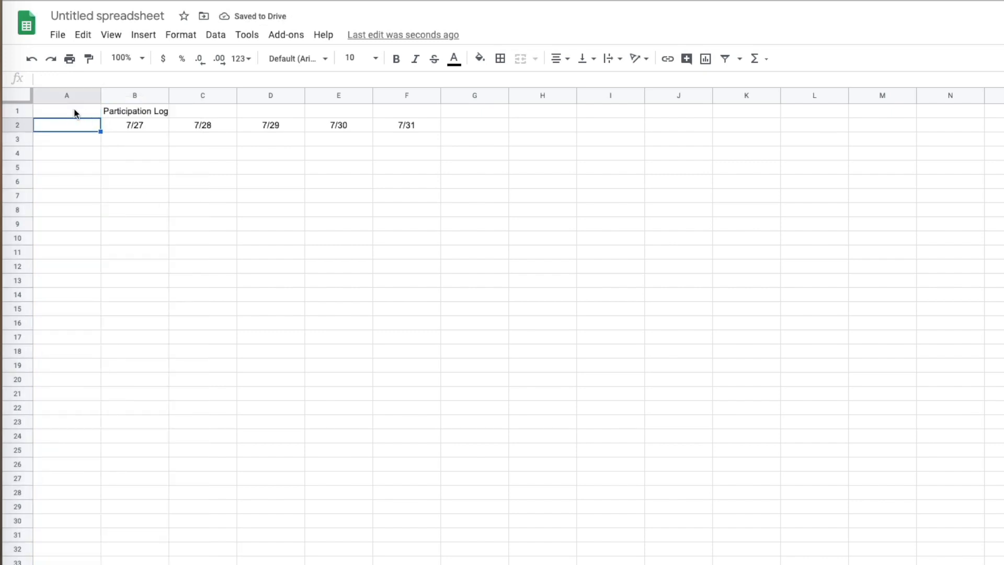
{"action": "type", "text": "Name"}
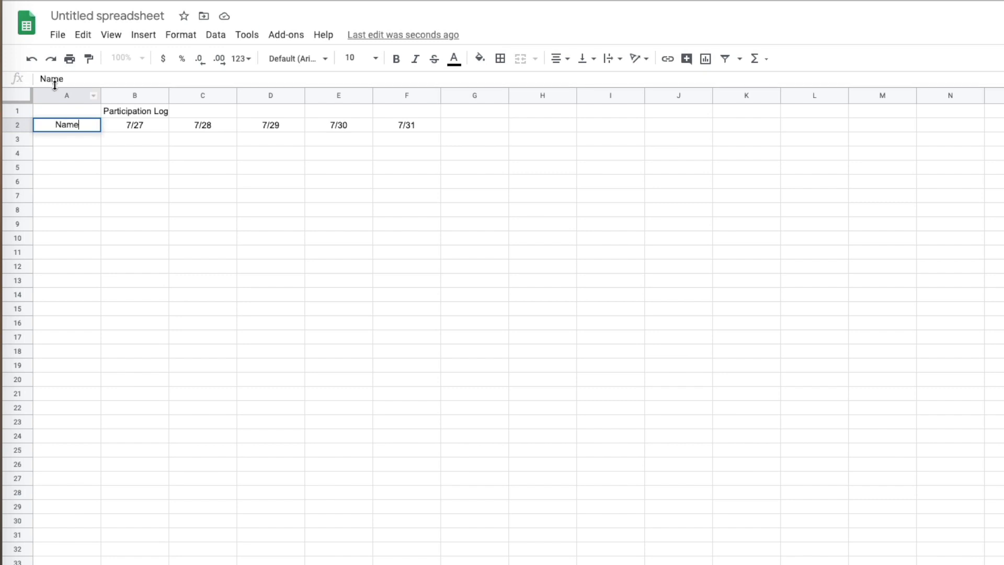
List Student 1, Student 2 and Student 3 under the Name header in cells A3 to A5.
{"action": "left_click", "coordinate": [85, 142]}
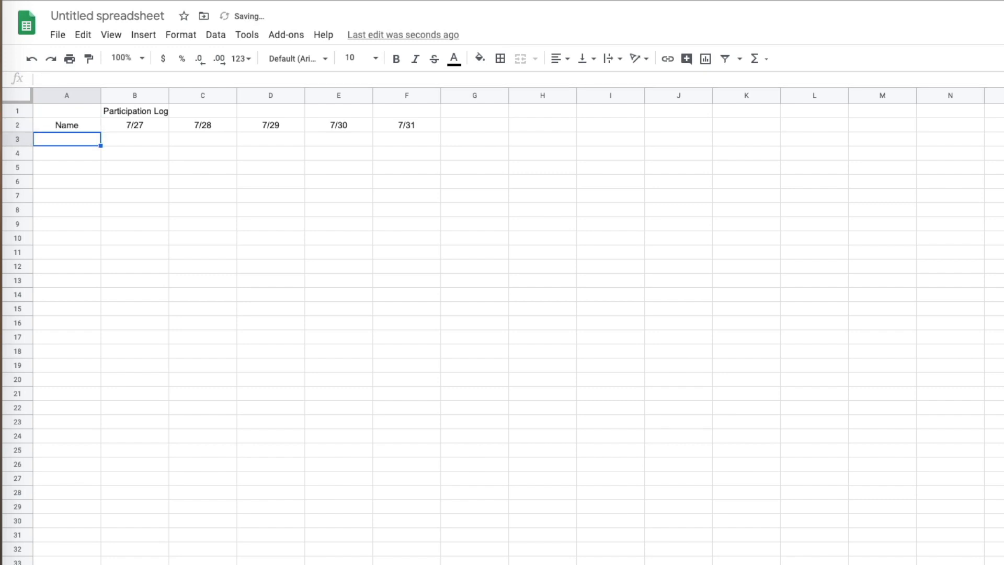
{"action": "type", "text": "Student 1"}
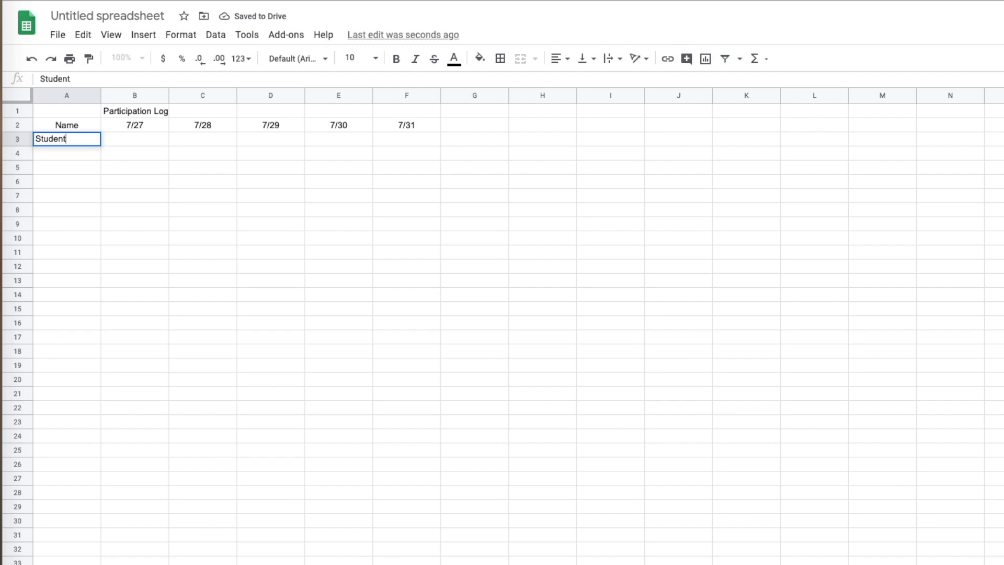
{"action": "left_click", "coordinate": [77, 158]}
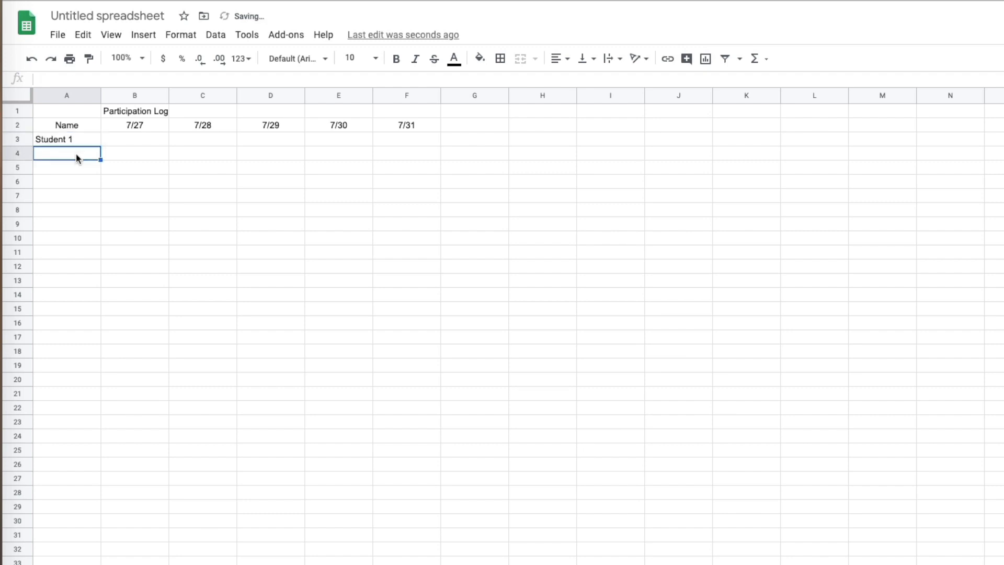
{"action": "type", "text": "Student 2"}
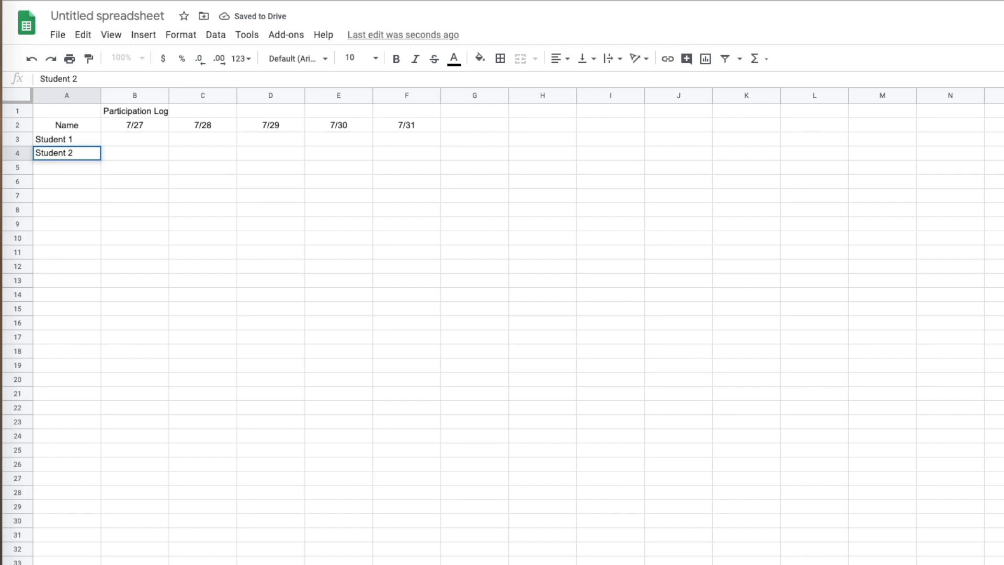
{"action": "left_click", "coordinate": [71, 168]}
{"action": "type", "text": "Student 3"}
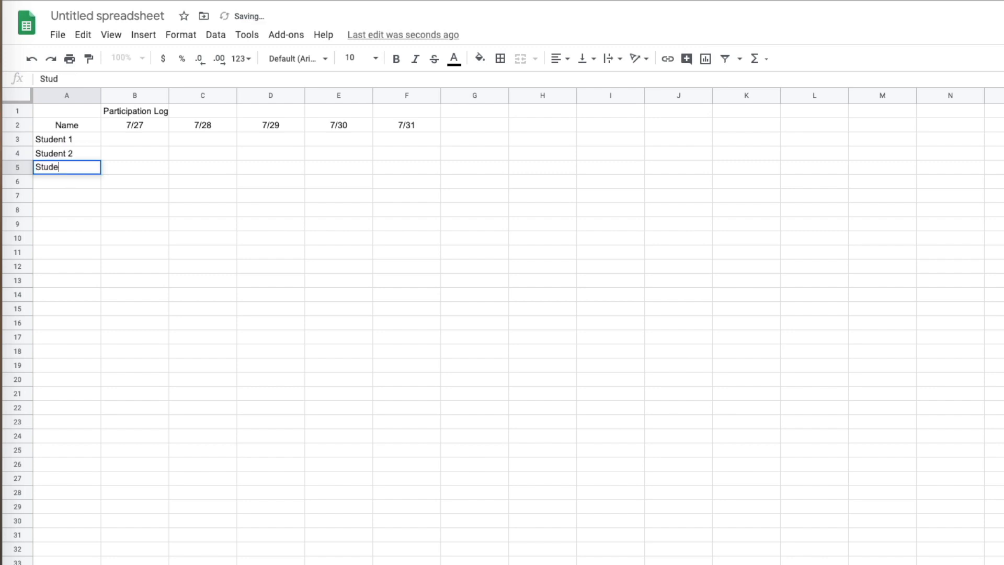
{"action": "left_click", "coordinate": [98, 215]}
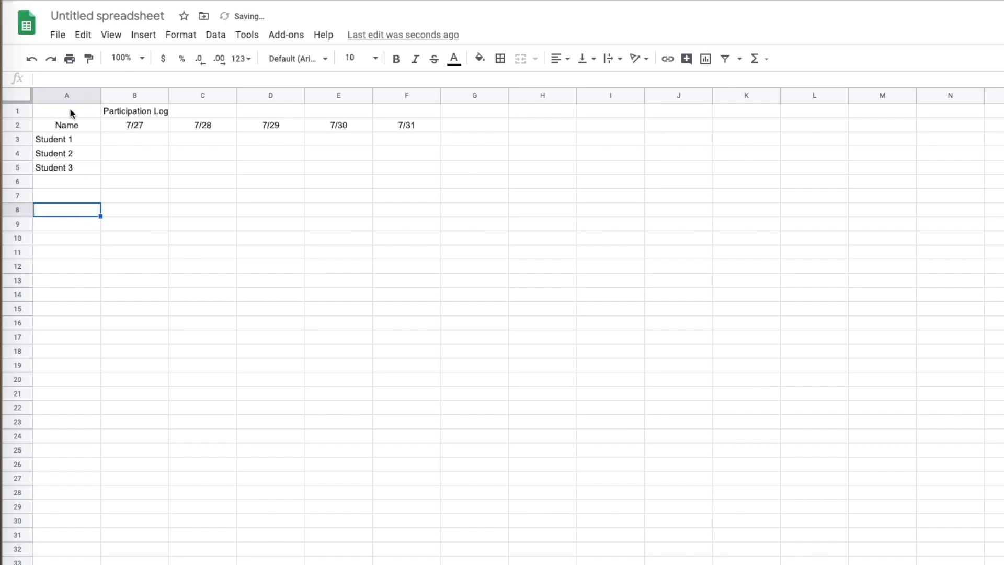
Move the "Participation Log" title from cell B1 to cell A1.
{"action": "left_click", "coordinate": [140, 111]}
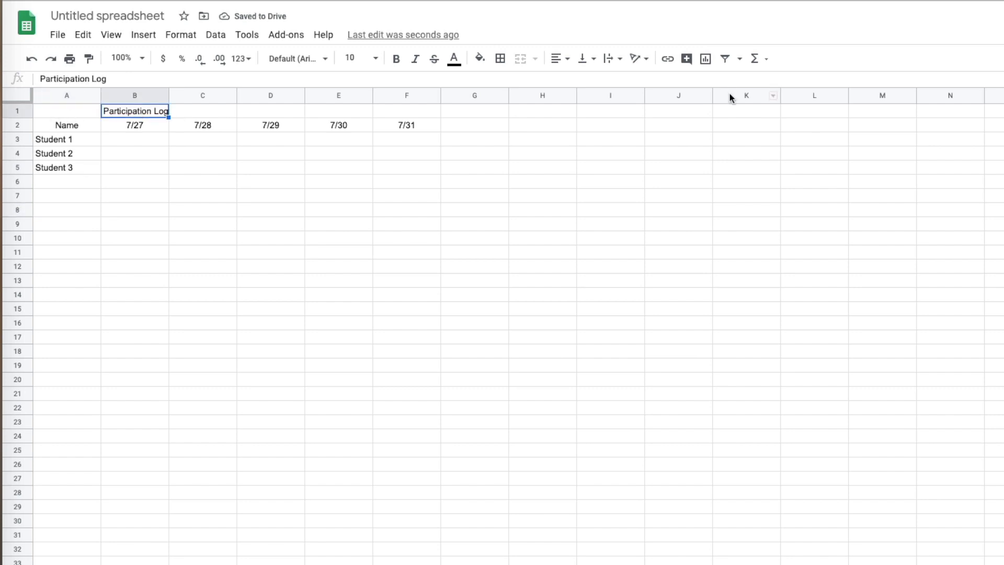
{"action": "key", "text": "ctrl+c"}
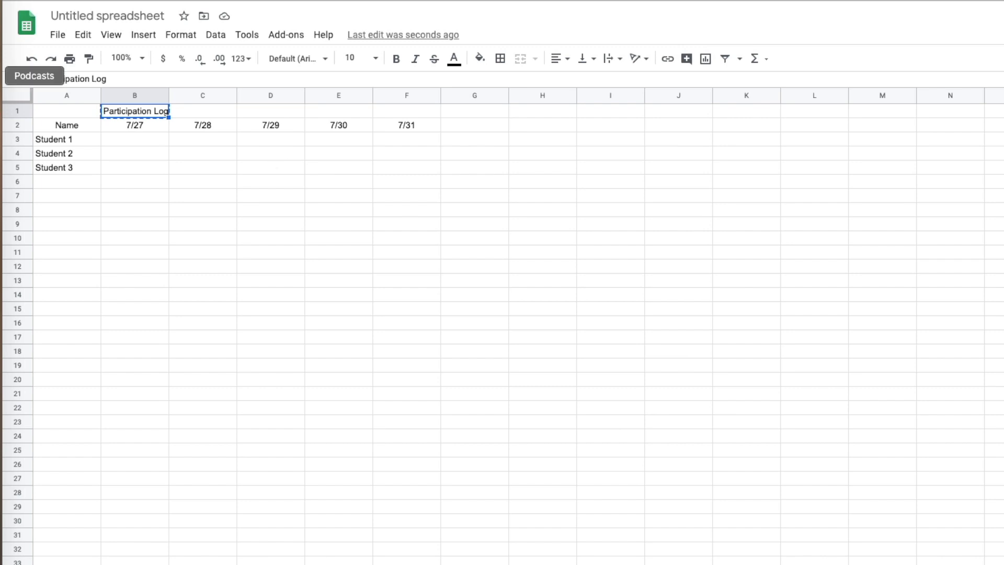
{"action": "left_click", "coordinate": [45, 111]}
{"action": "key", "text": "ctrl+v"}
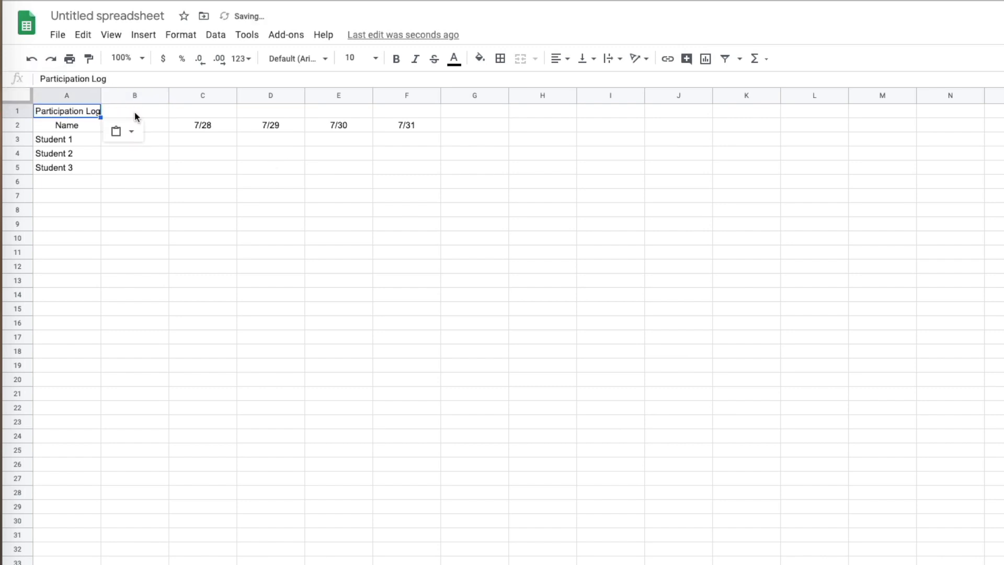
{"action": "left_click", "coordinate": [148, 181]}
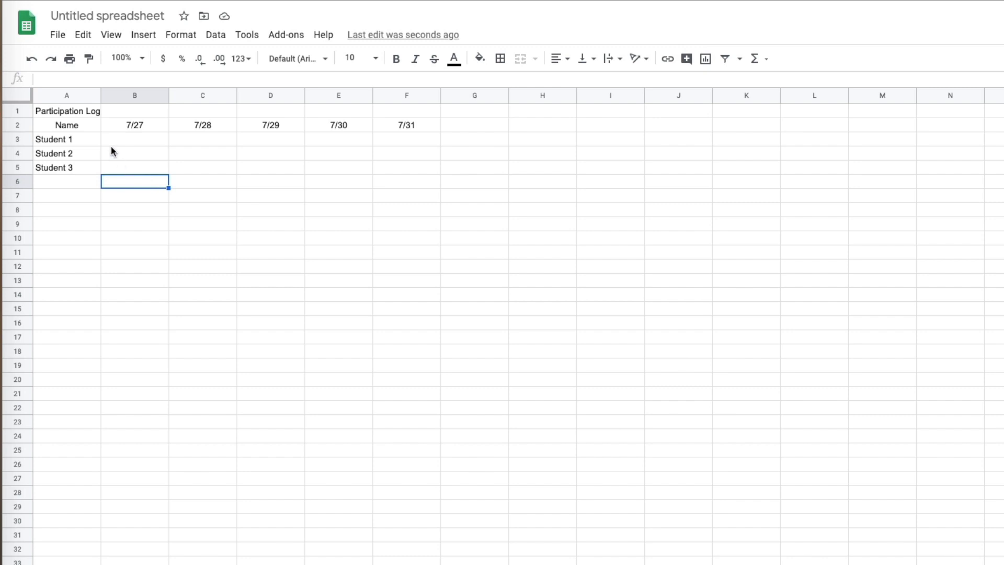
Rename the spreadsheet file as "Participation Log".
{"action": "left_click", "coordinate": [82, 15]}
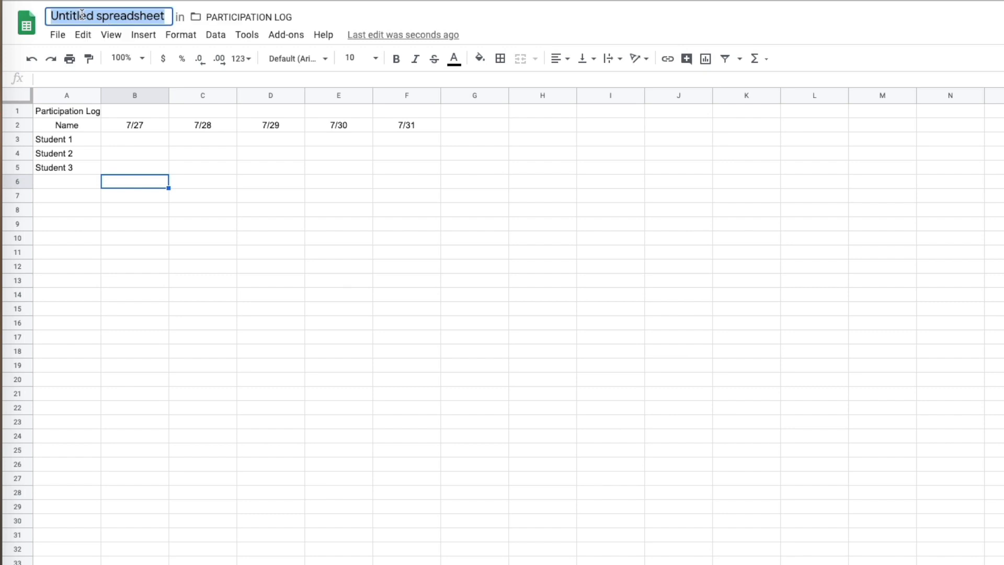
{"action": "type", "text": "Par"}
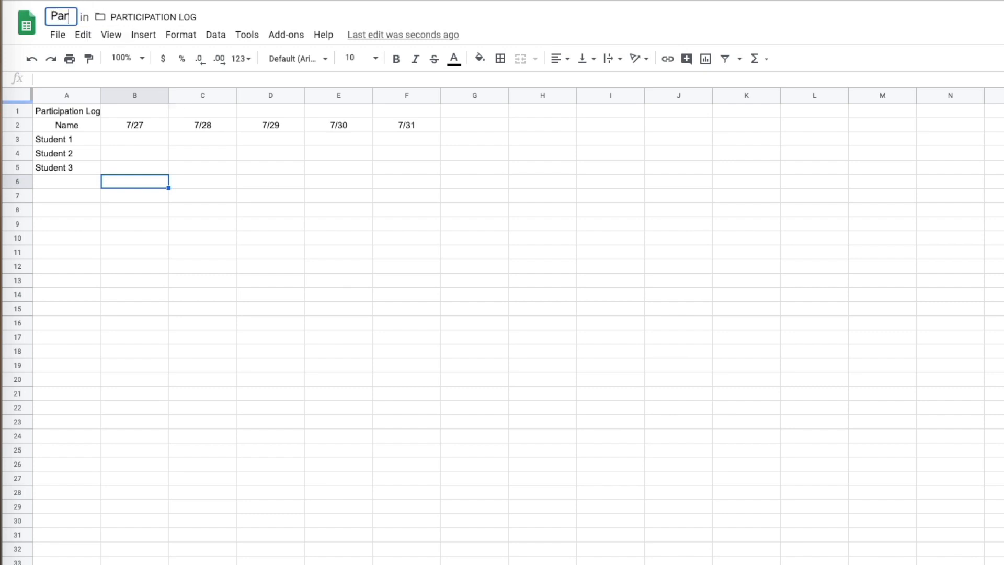
{"action": "type", "text": "ticipation Log"}
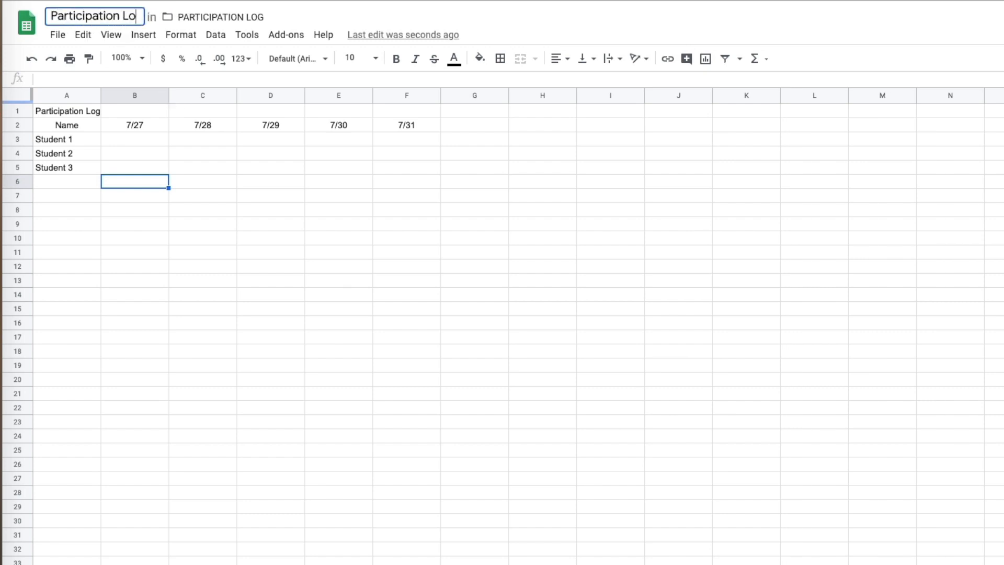
{"action": "key", "text": "Return"}
{"action": "left_click", "coordinate": [261, 222]}
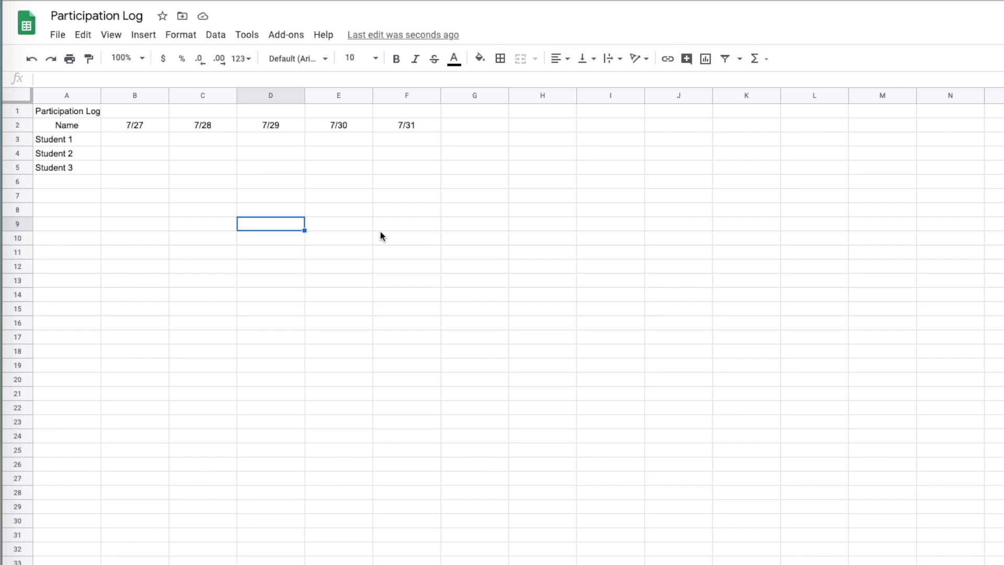
Switch to the Participation Log form and link its responses to the existing "Participation Log" spreadsheet.
{"action": "mouse_move", "coordinate": [145, 137]}
{"action": "left_mouse_down"}
{"action": "mouse_move", "coordinate": [305, 133]}
{"action": "mouse_move", "coordinate": [439, 146]}
{"action": "mouse_move", "coordinate": [428, 197]}
{"action": "mouse_move", "coordinate": [407, 169]}
{"action": "left_mouse_up"}
{"action": "left_click", "coordinate": [627, 425]}
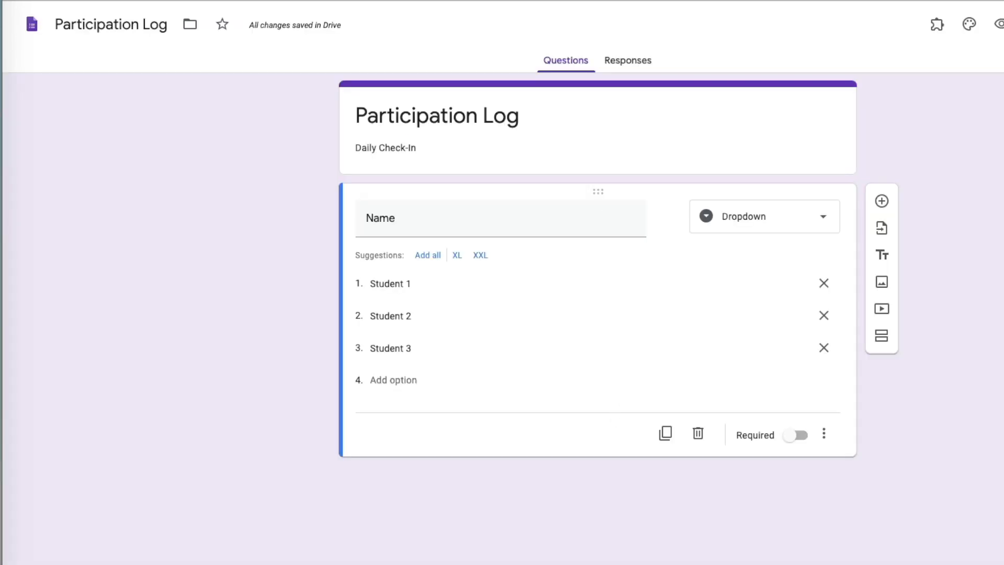
{"action": "left_click", "coordinate": [628, 62]}
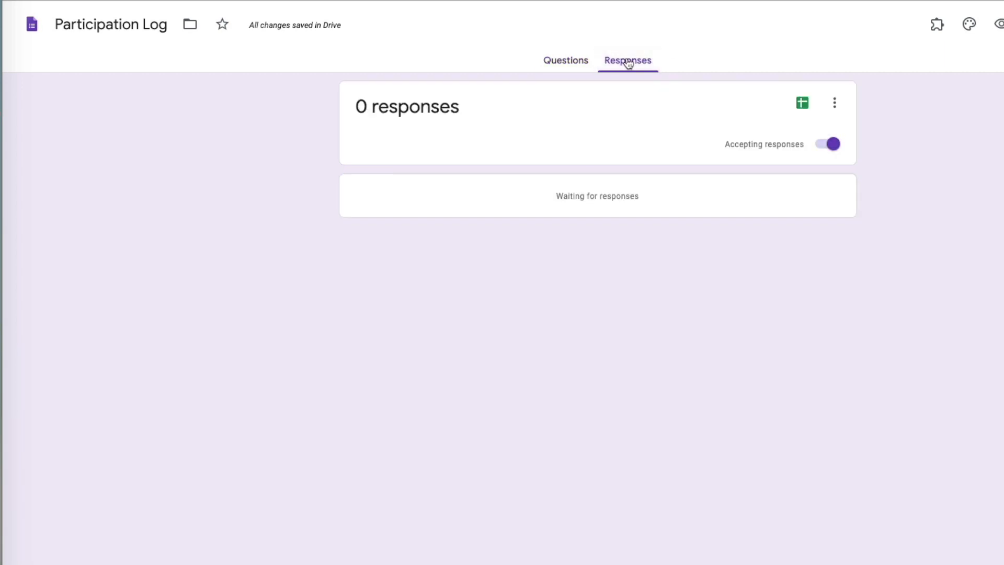
{"action": "left_click", "coordinate": [802, 104]}
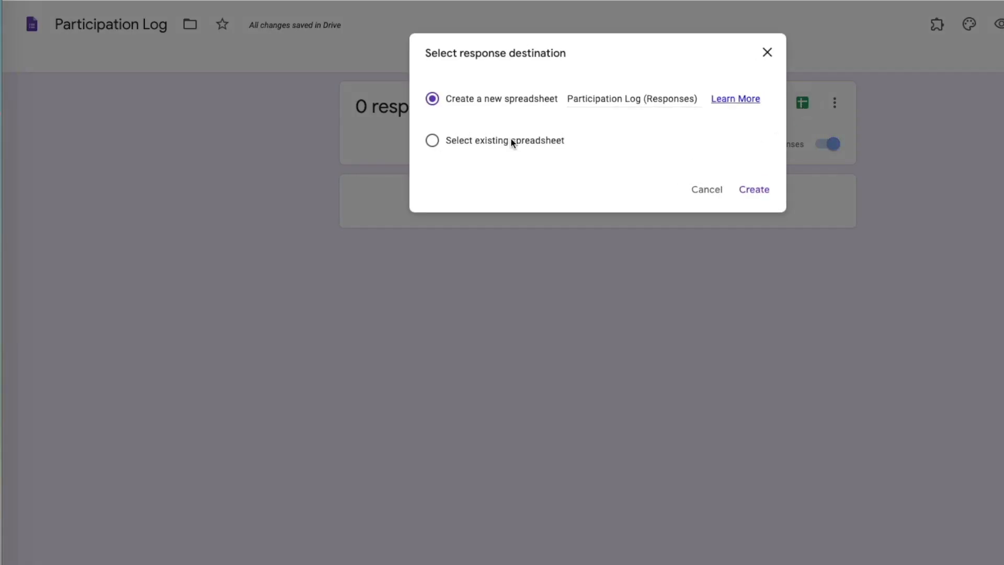
{"action": "left_click", "coordinate": [506, 142]}
{"action": "left_click", "coordinate": [753, 190]}
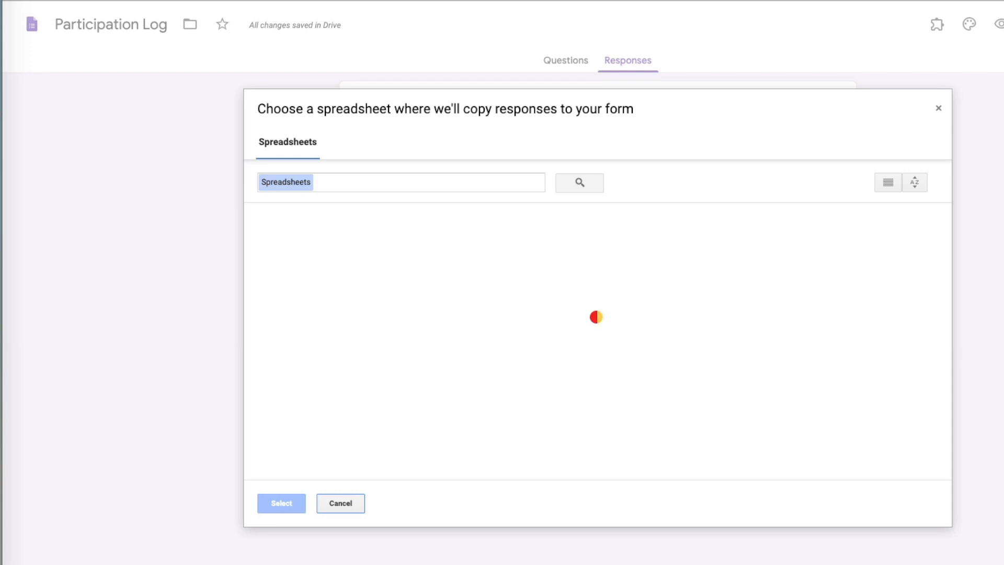
{"action": "left_click", "coordinate": [311, 324]}
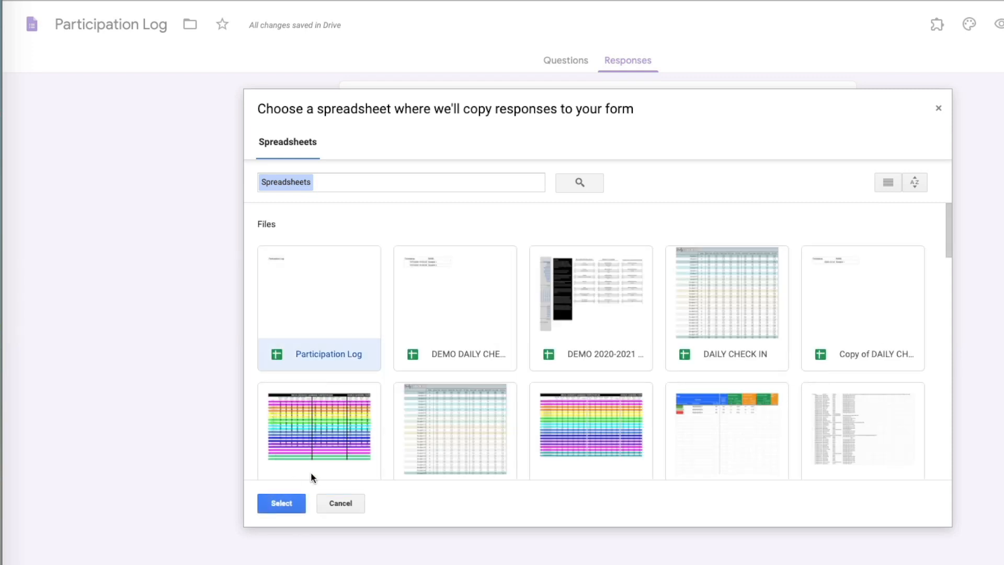
{"action": "left_click", "coordinate": [274, 503]}
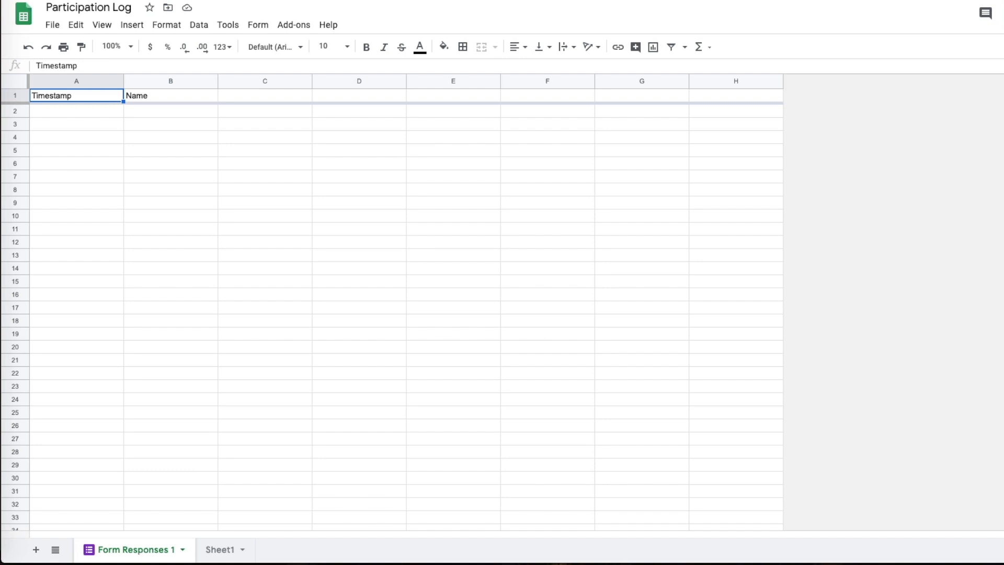
Compare the layout of the Form Responses 1 sheet with the participation table on Sheet1.
{"action": "left_click", "coordinate": [219, 549]}
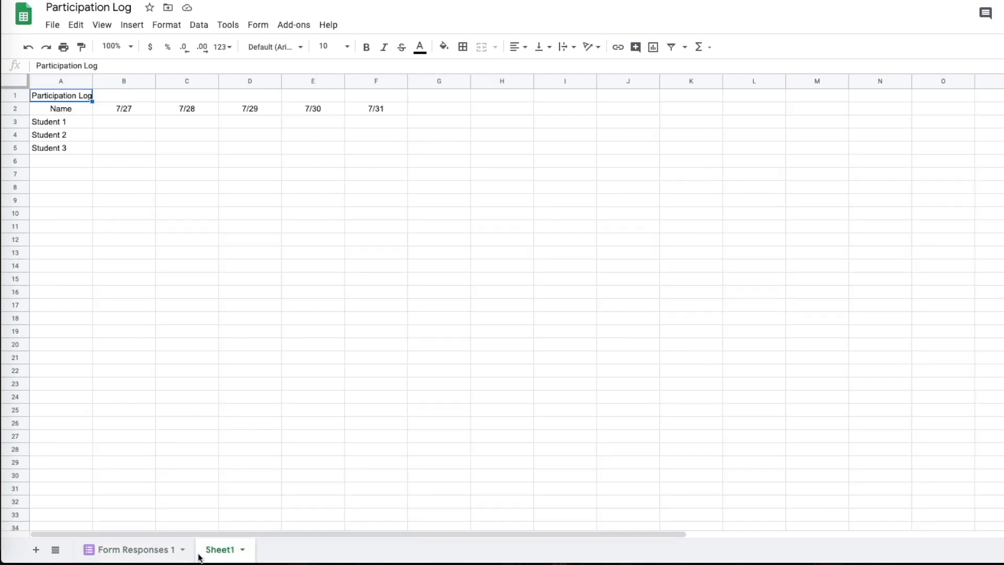
{"action": "left_click", "coordinate": [111, 550]}
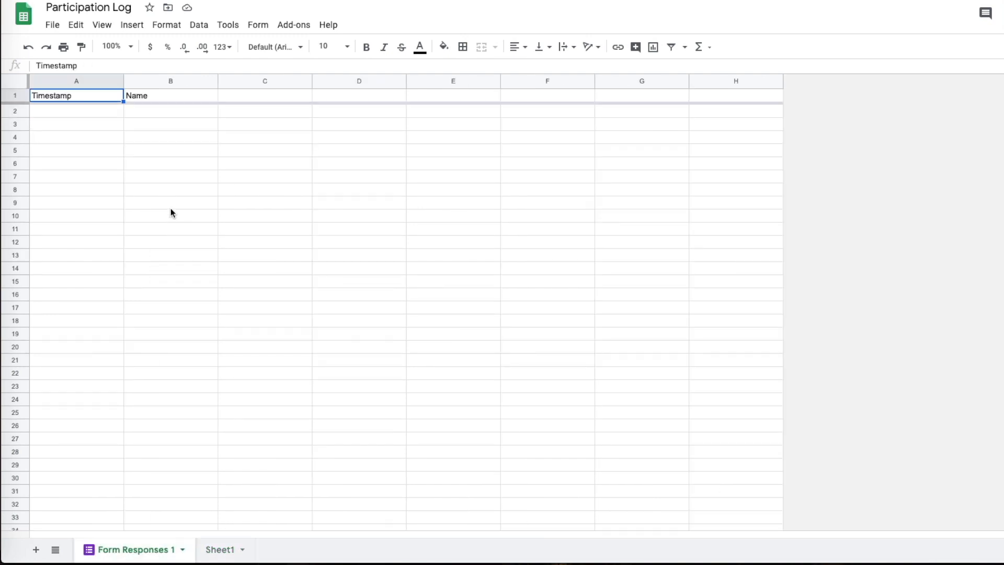
{"action": "left_click", "coordinate": [225, 556]}
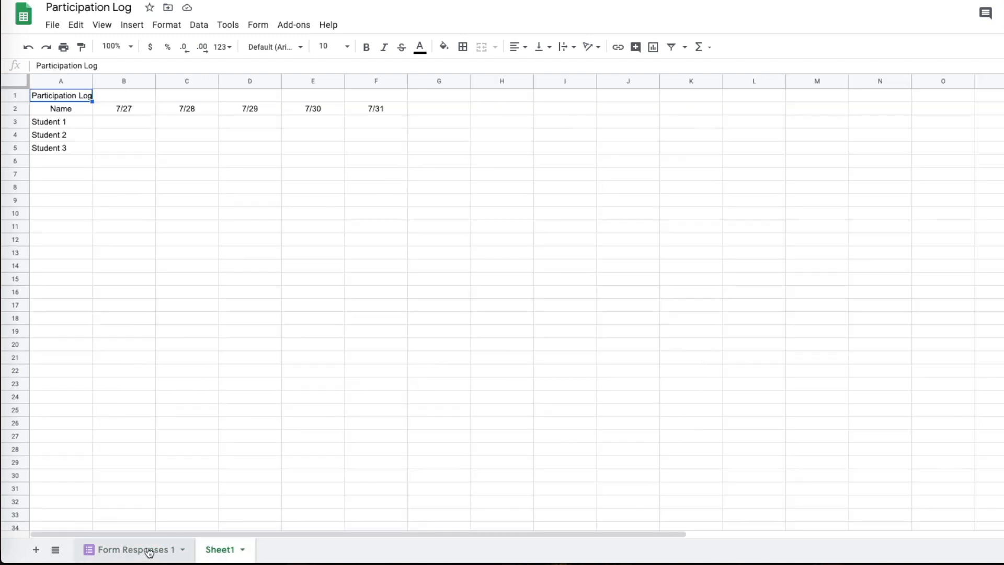
{"action": "left_click", "coordinate": [149, 552]}
{"action": "left_click", "coordinate": [209, 551]}
{"action": "left_click", "coordinate": [151, 553]}
{"action": "left_click", "coordinate": [220, 556]}
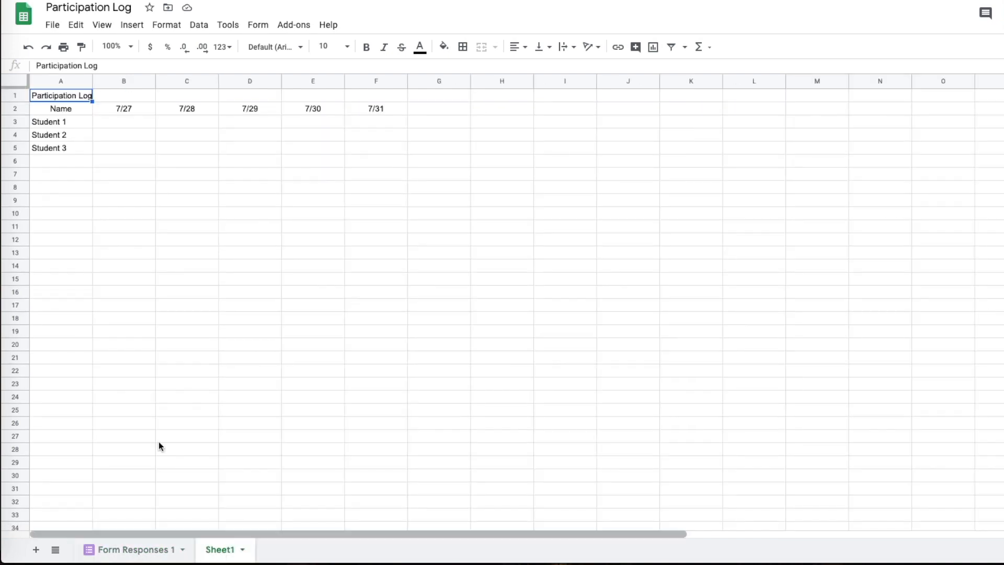
Insert one column before the 7/27 column on Sheet1 and enter the header "Count" in cell B2.
{"action": "left_click", "coordinate": [99, 82]}
{"action": "right_click", "coordinate": [99, 82]}
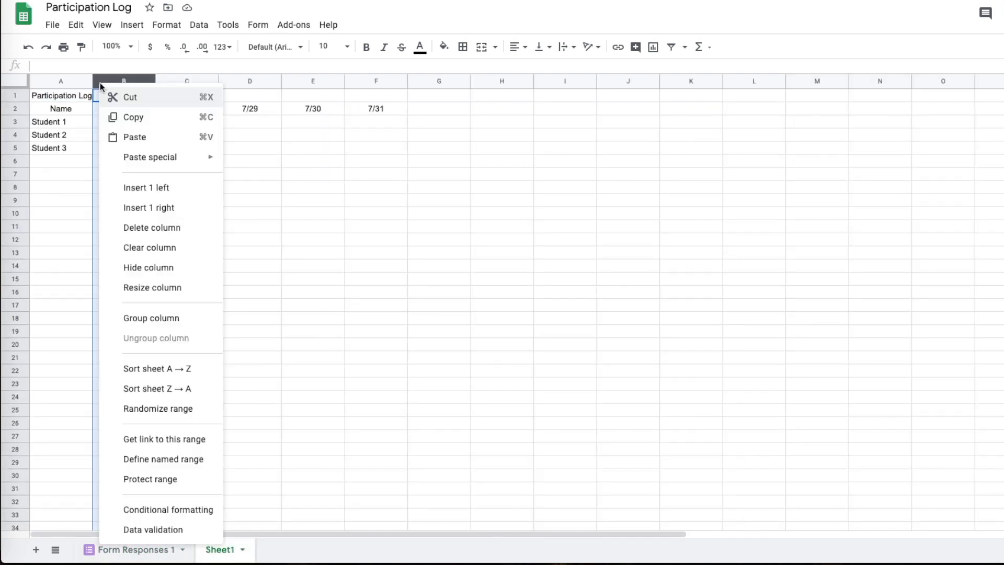
{"action": "left_click", "coordinate": [161, 189]}
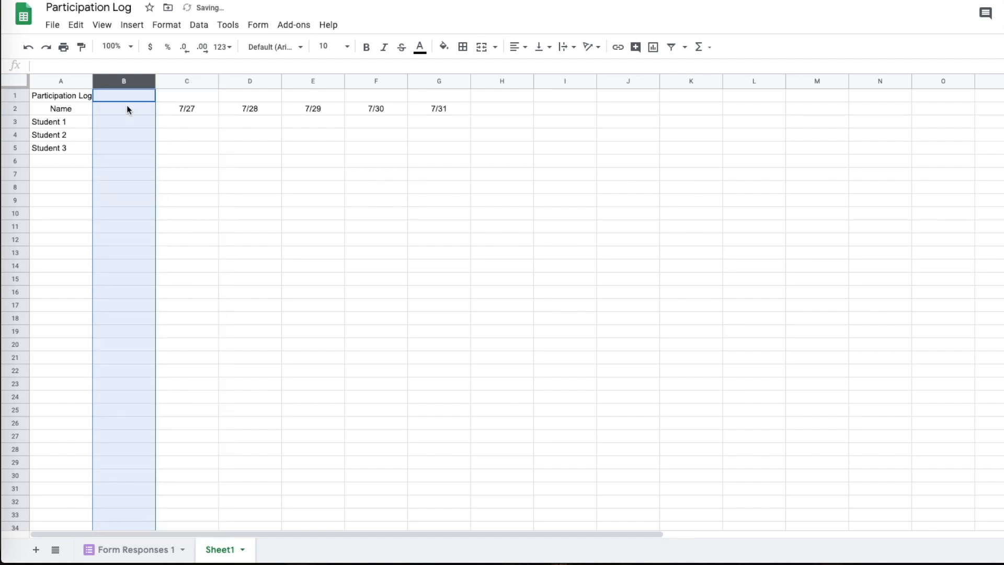
{"action": "left_click", "coordinate": [129, 109]}
{"action": "type", "text": "Count"}
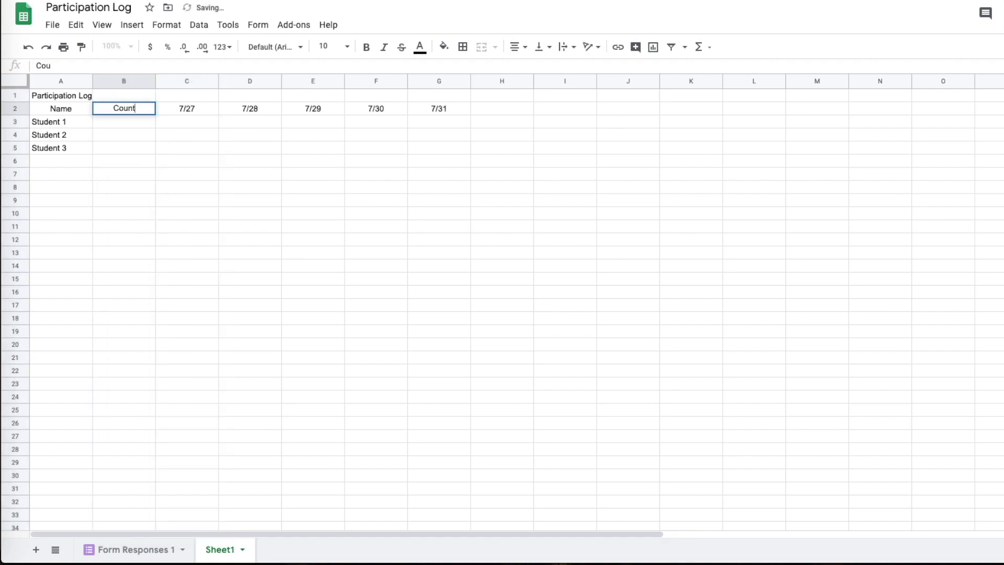
{"action": "left_click", "coordinate": [195, 159]}
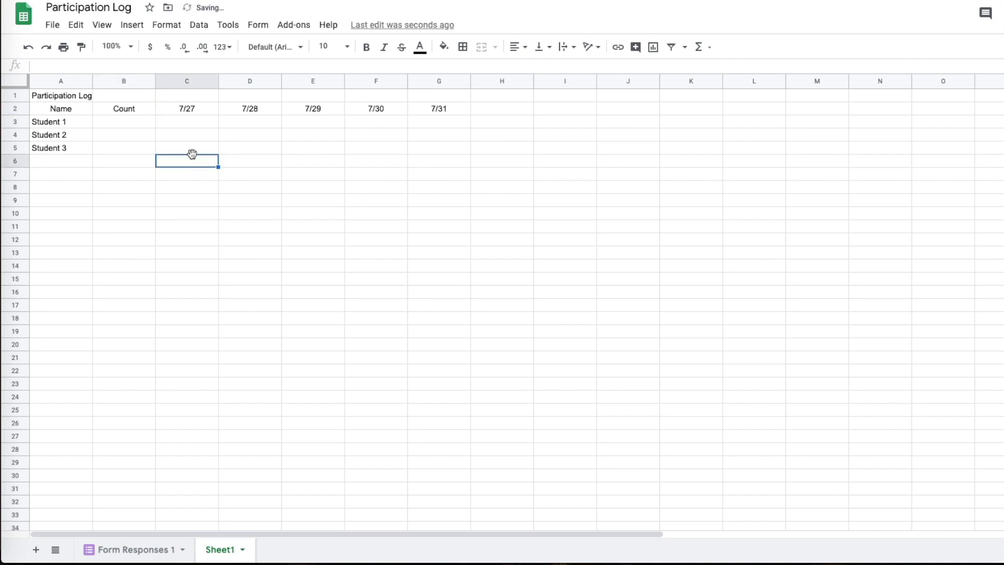
Preview the Participation Log form and submit a test check-in with Student 1 chosen as the Name.
{"action": "left_click", "coordinate": [124, 124]}
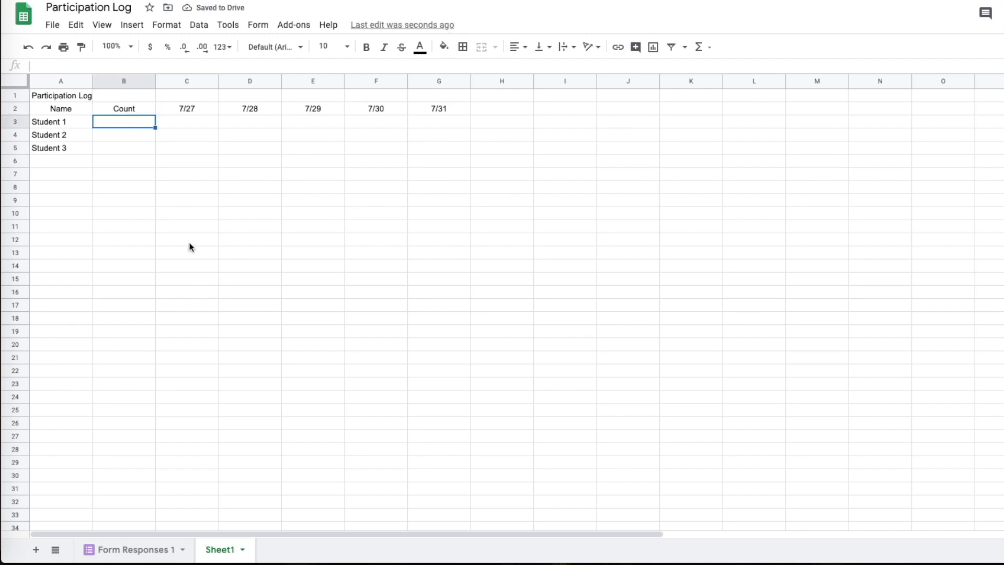
{"action": "key", "text": "Right"}
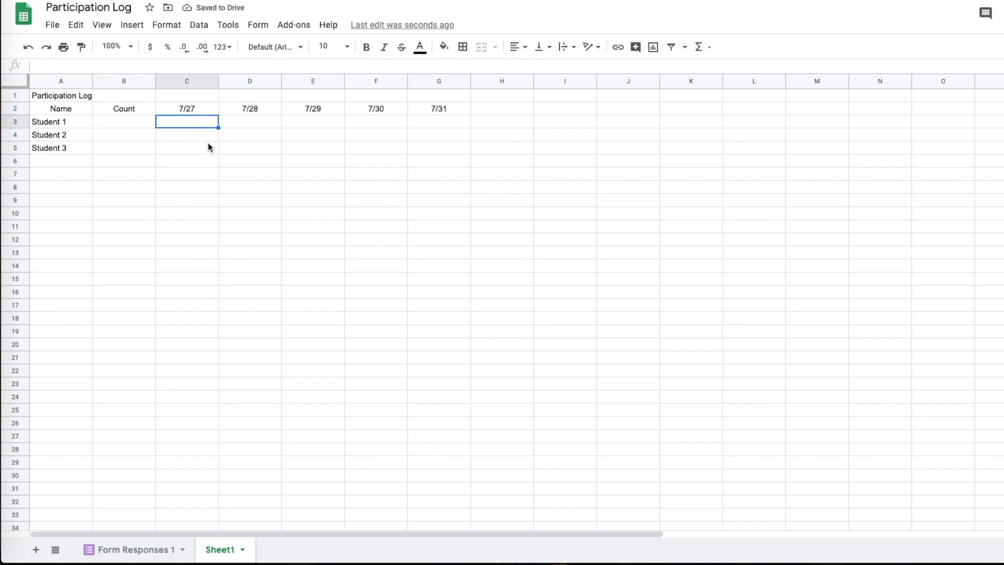
{"action": "left_click", "coordinate": [134, 554]}
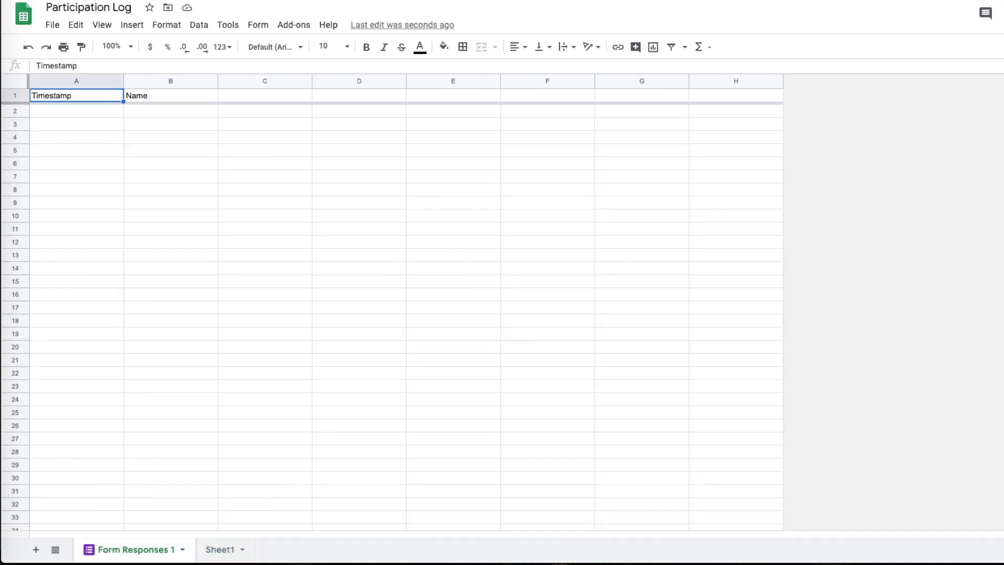
{"action": "key", "text": "ctrl+shift+Tab"}
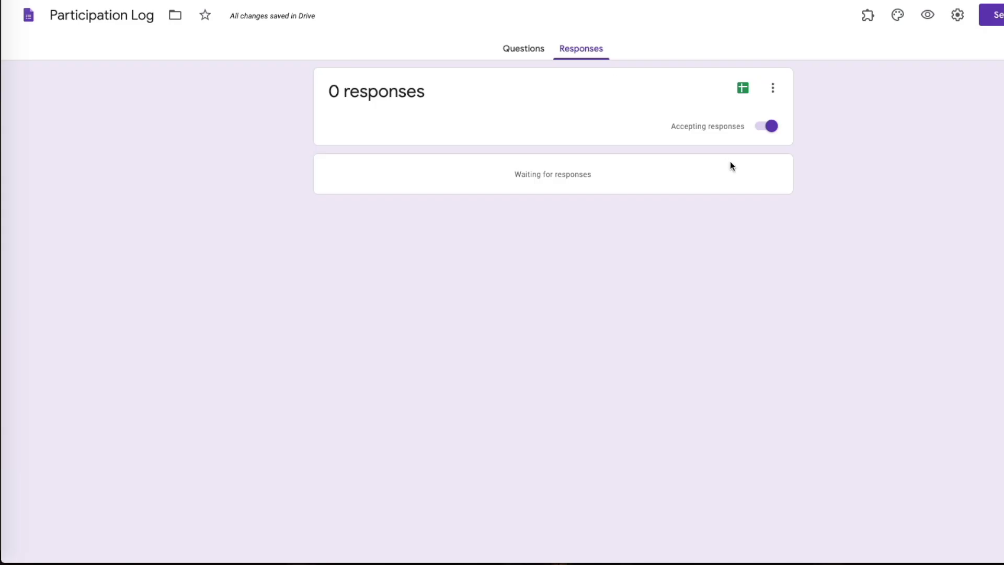
{"action": "left_click", "coordinate": [923, 21]}
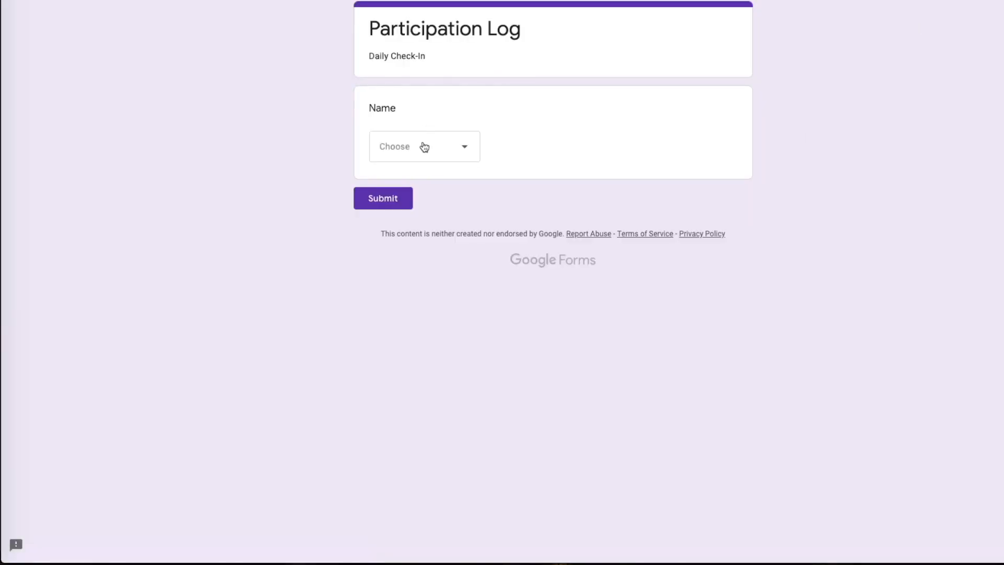
{"action": "left_click", "coordinate": [424, 146]}
{"action": "left_click", "coordinate": [412, 197]}
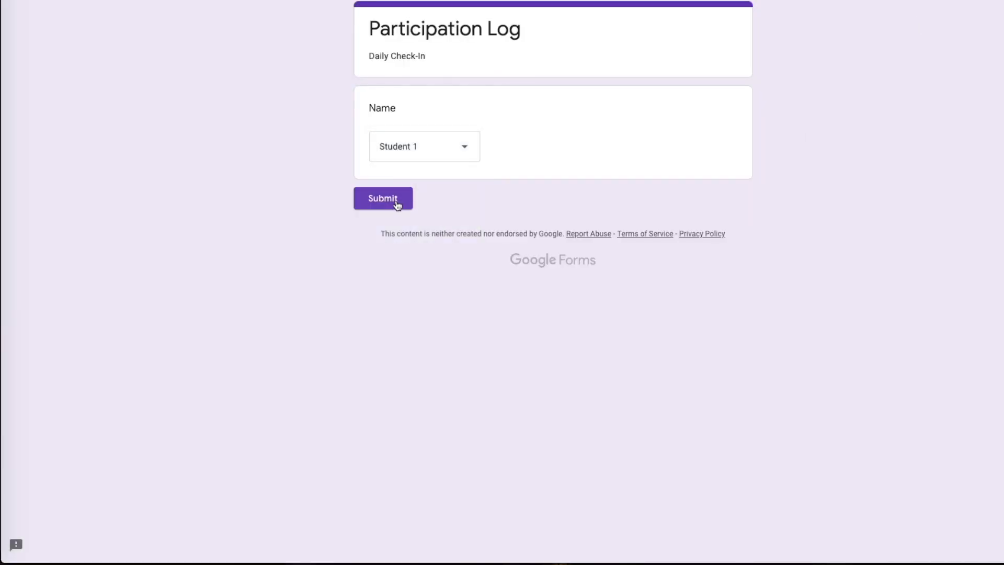
{"action": "left_click", "coordinate": [396, 204]}
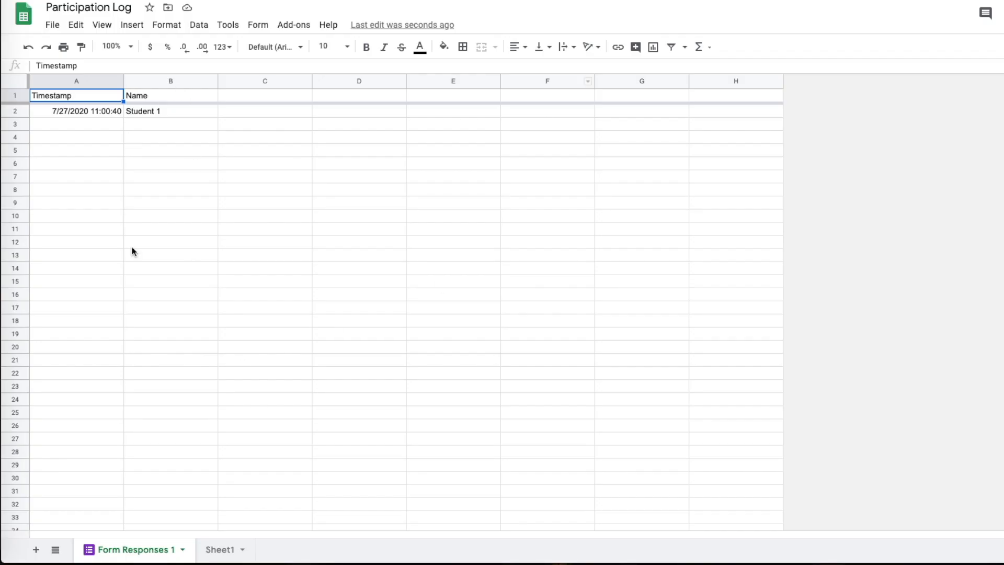
Examine the timestamp and name recorded on Form Responses 1 alongside the 7/27 column on Sheet1.
{"action": "left_click", "coordinate": [80, 115]}
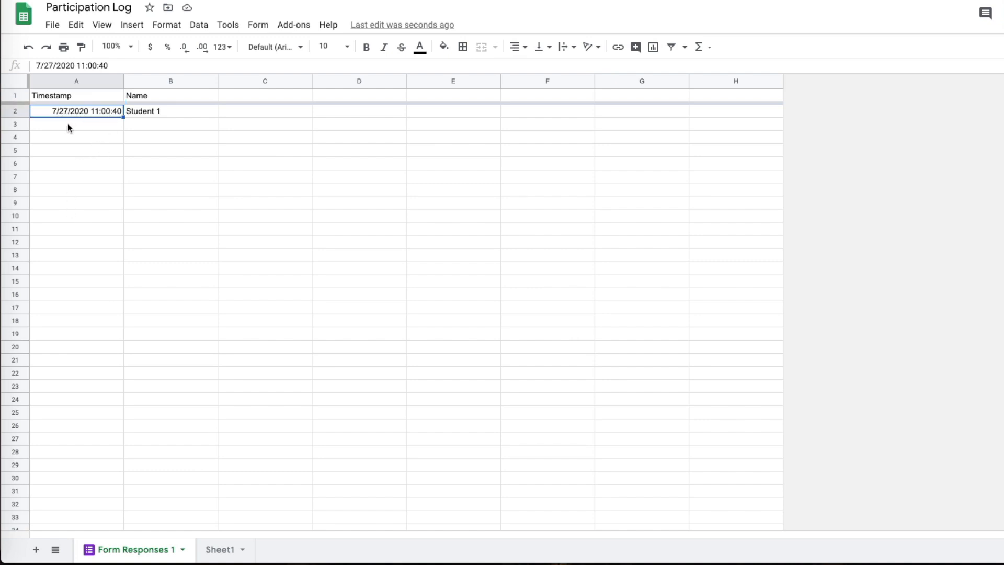
{"action": "left_click", "coordinate": [174, 116]}
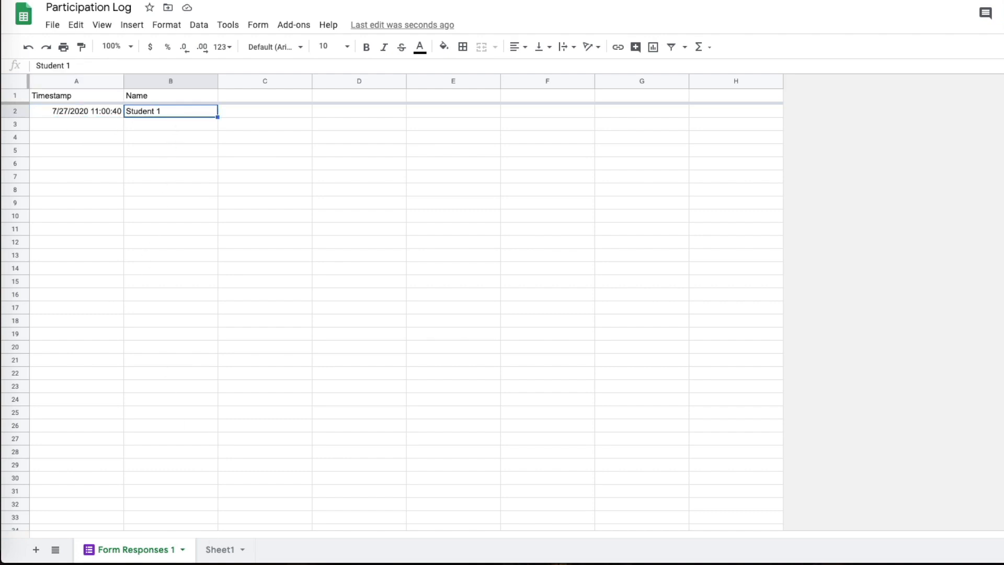
{"action": "left_click", "coordinate": [223, 549]}
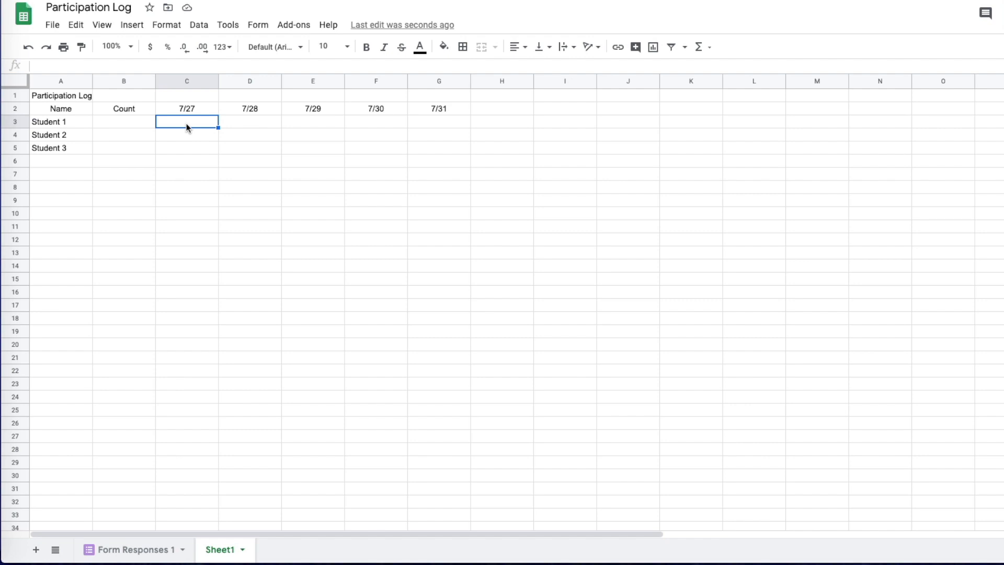
{"action": "left_click", "coordinate": [119, 550]}
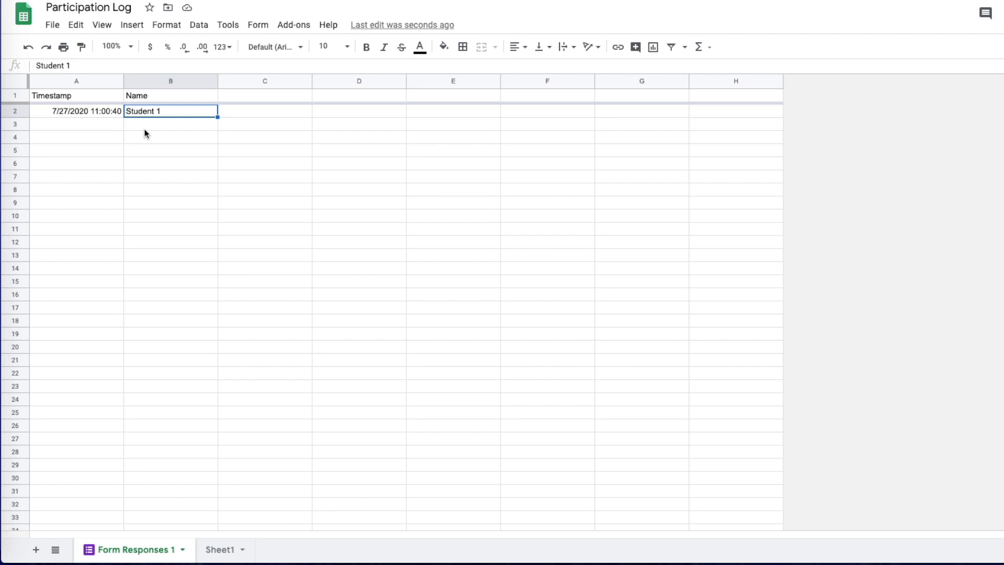
{"action": "left_click_drag", "start_coordinate": [70, 124], "coordinate": [135, 126]}
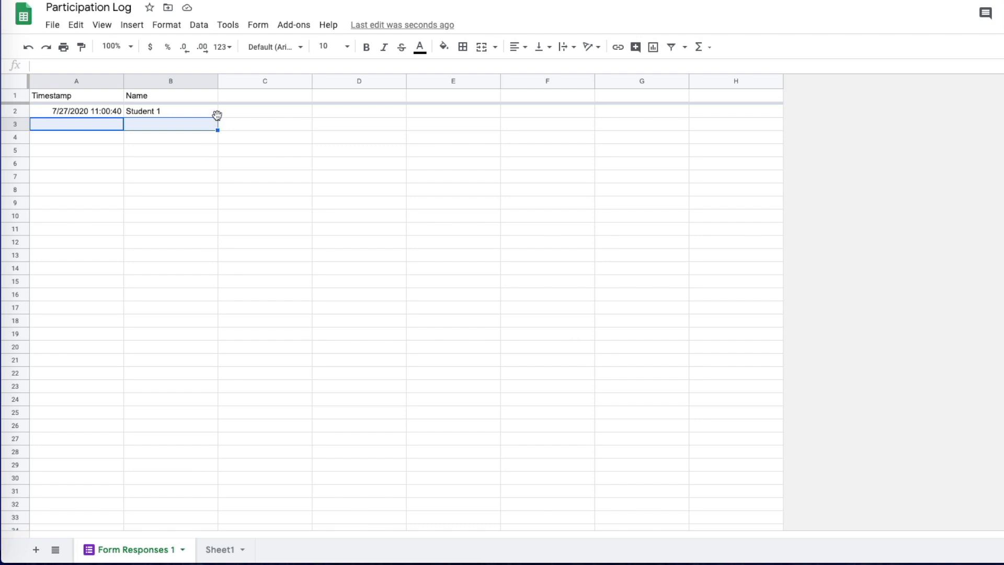
{"action": "left_click_drag", "start_coordinate": [216, 125], "coordinate": [187, 175]}
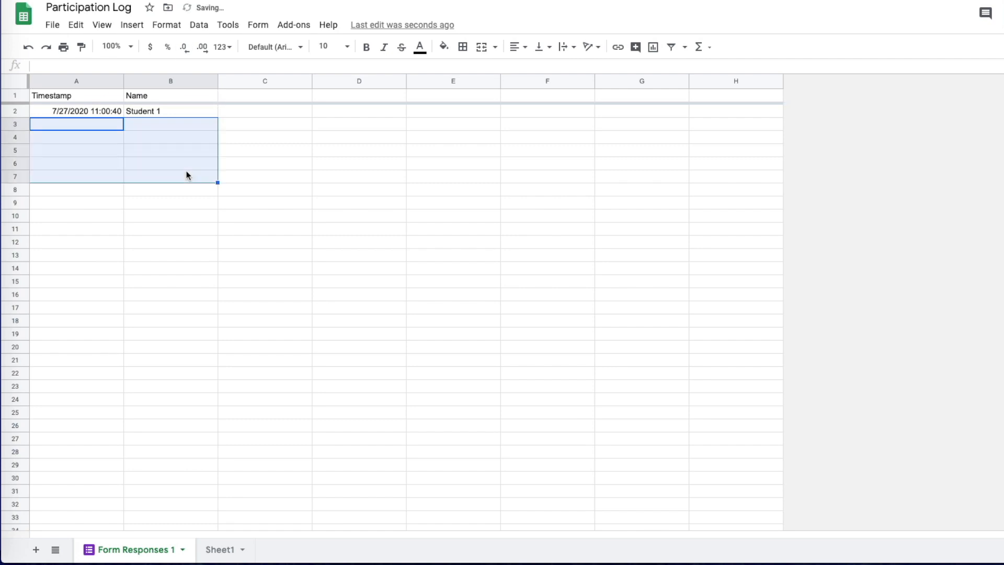
Enter an ARRAYFORMULA in Sheet1 cell C3 that looks up each student and date in 'Form Responses 3' and returns TRUE or FALSE.
{"action": "left_click", "coordinate": [136, 122]}
{"action": "left_click", "coordinate": [141, 176]}
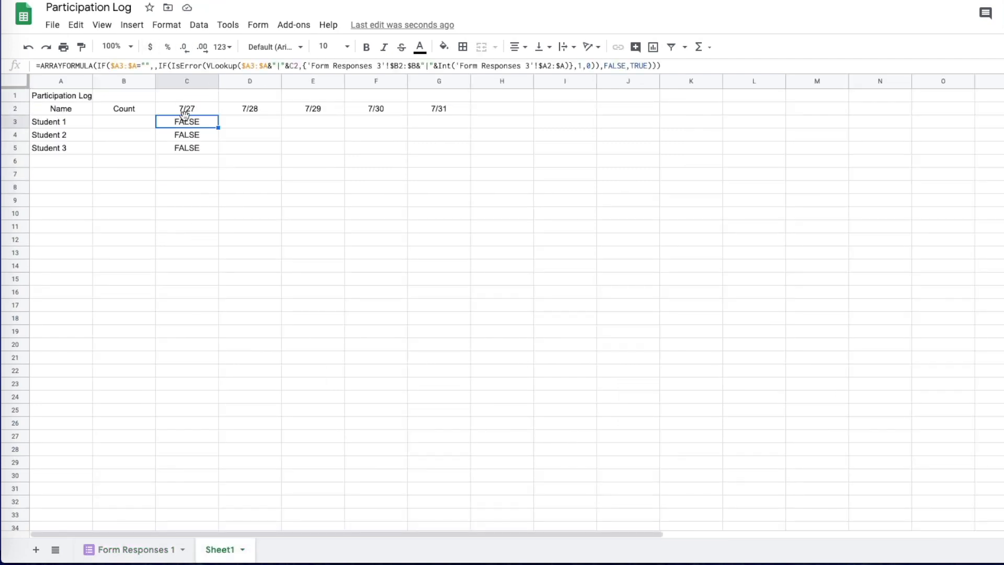
{"action": "left_click", "coordinate": [182, 66]}
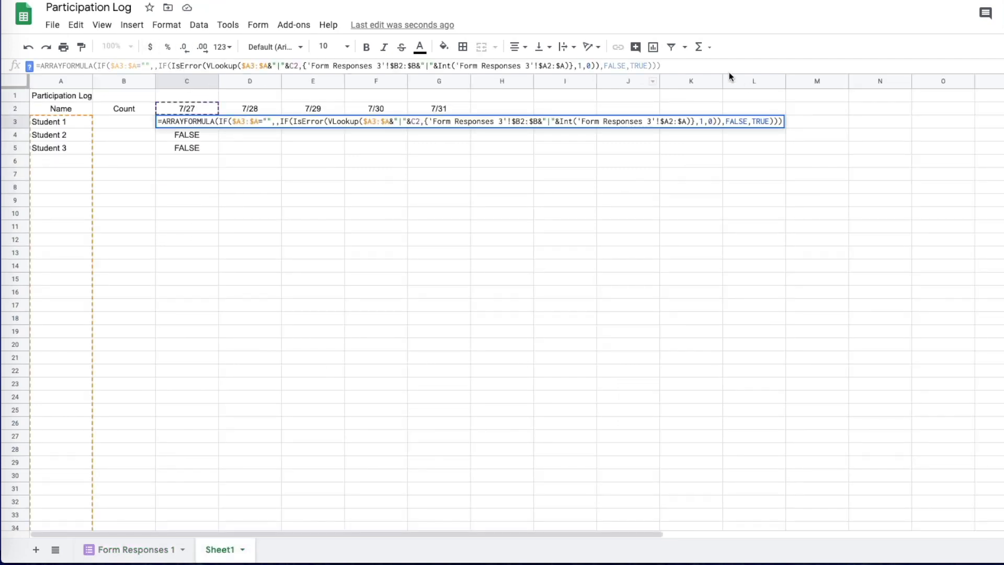
{"action": "left_click_drag", "start_coordinate": [662, 65], "coordinate": [35, 65]}
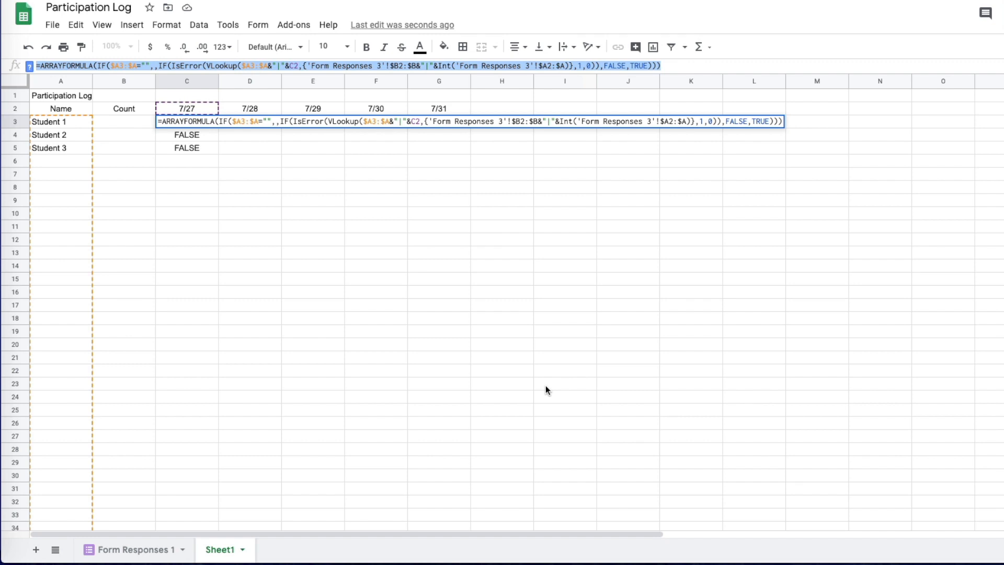
{"action": "key", "text": "Return"}
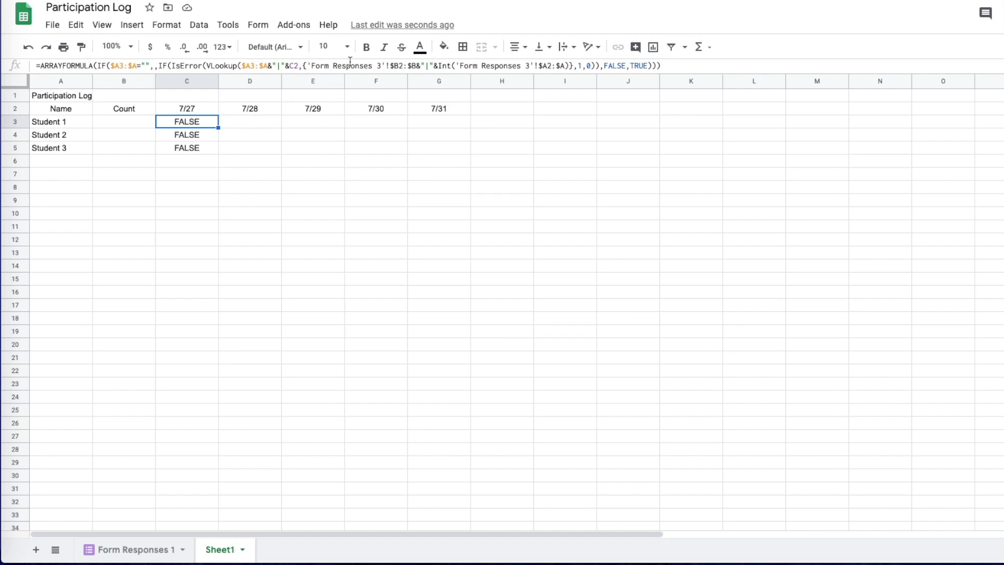
Correct both sheet references in the Sheet1 cell C3 ARRAYFORMULA to 'Form Responses 1', matching the response sheet's name.
{"action": "left_click", "coordinate": [379, 66]}
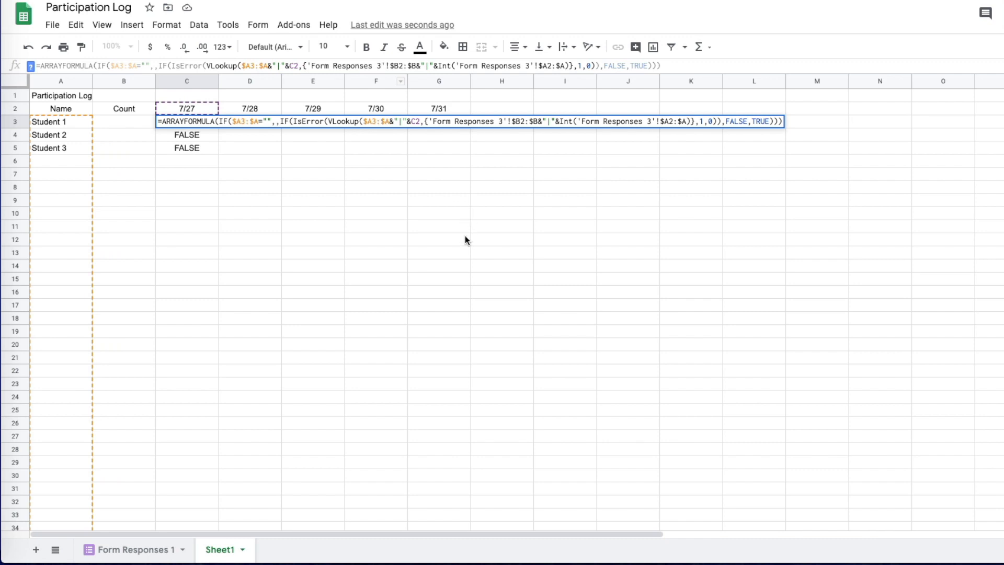
{"action": "left_click", "coordinate": [157, 553]}
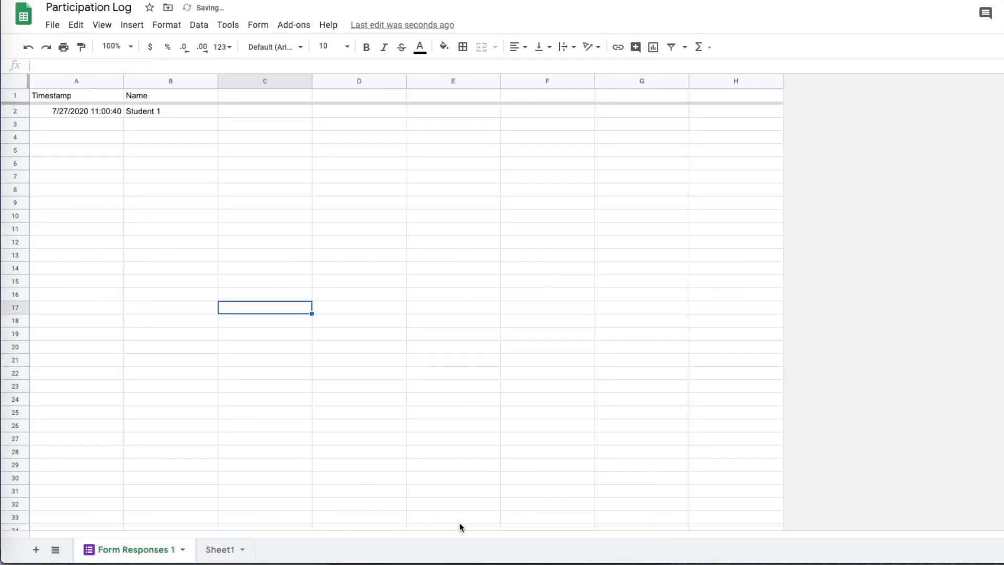
{"action": "left_click", "coordinate": [222, 552]}
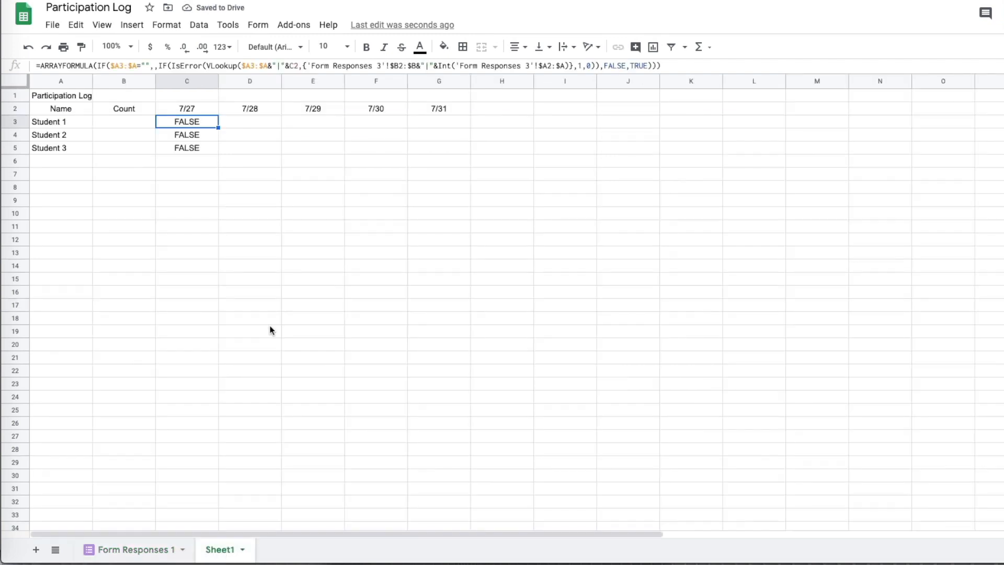
{"action": "left_click", "coordinate": [381, 64]}
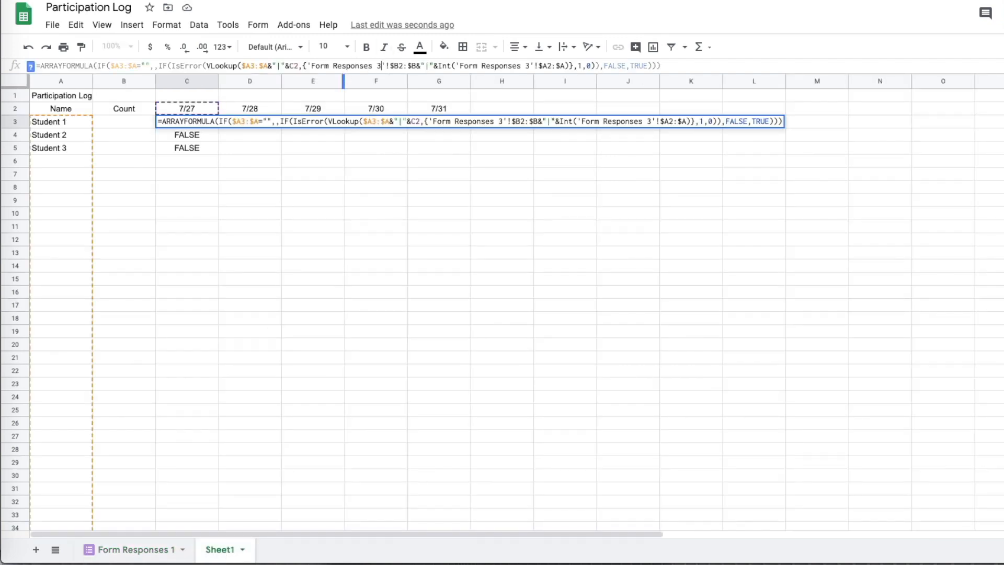
{"action": "key", "text": "BackSpace"}
{"action": "type", "text": "1"}
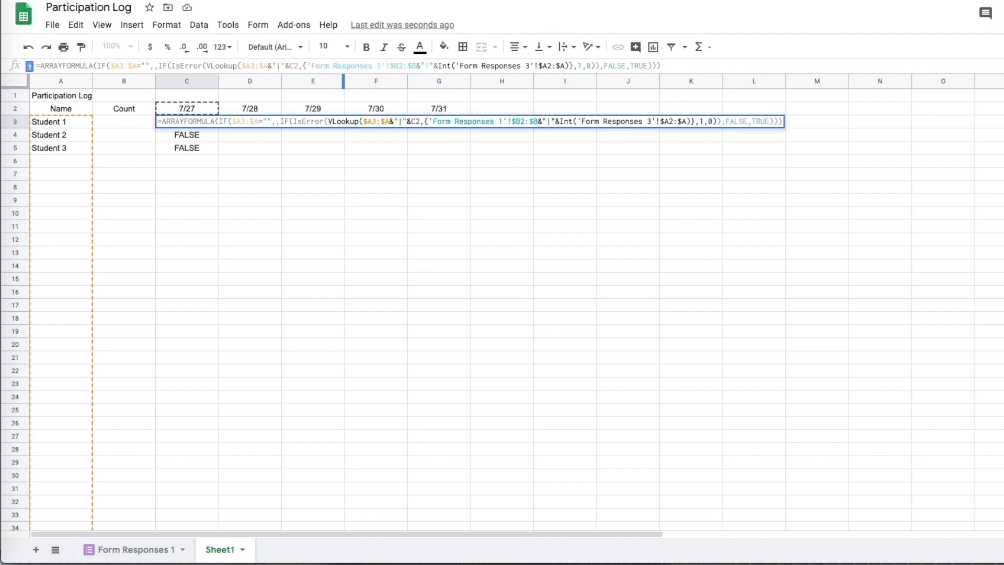
{"action": "left_click", "coordinate": [381, 189]}
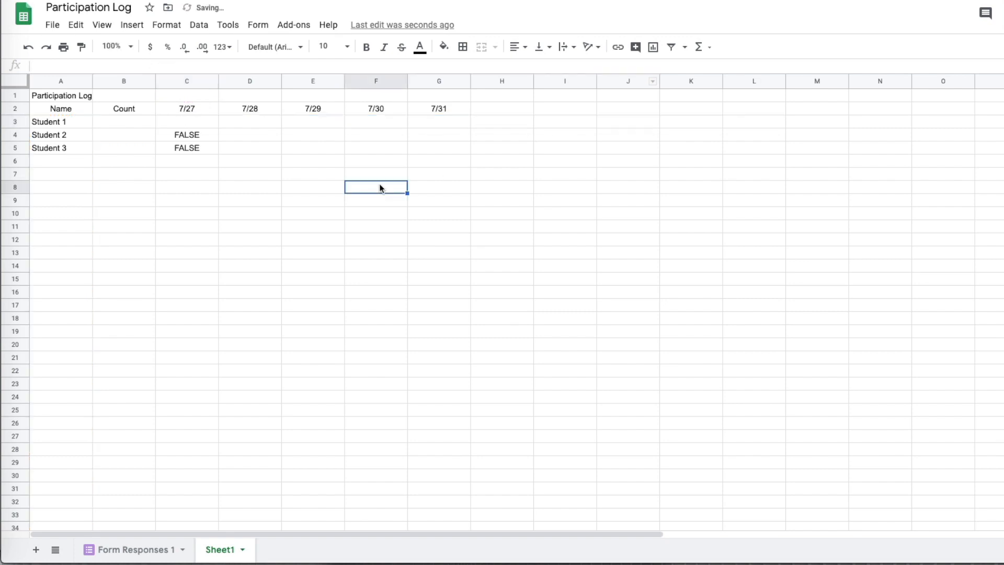
{"action": "left_click", "coordinate": [207, 124]}
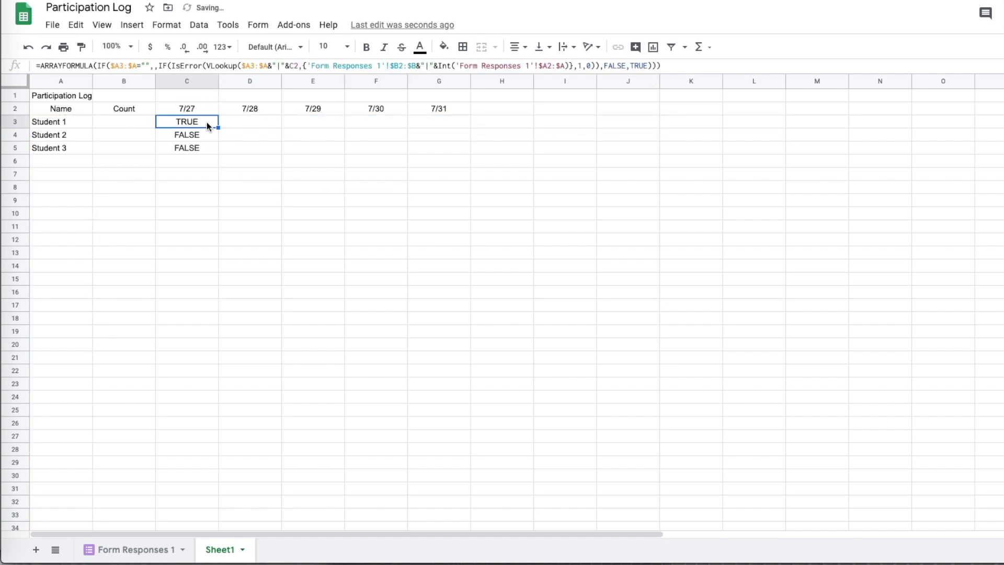
{"action": "left_click", "coordinate": [142, 552]}
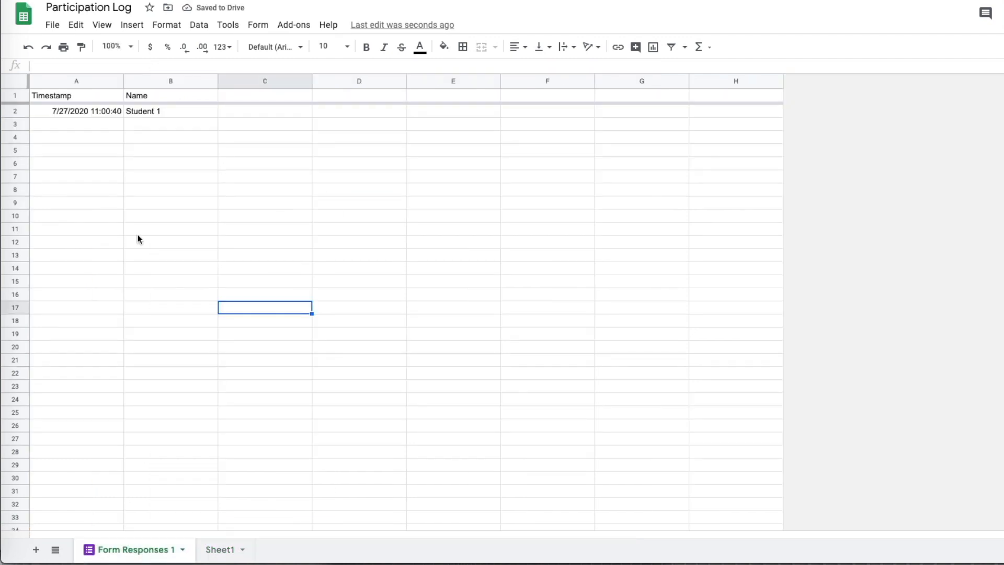
{"action": "left_click", "coordinate": [212, 552]}
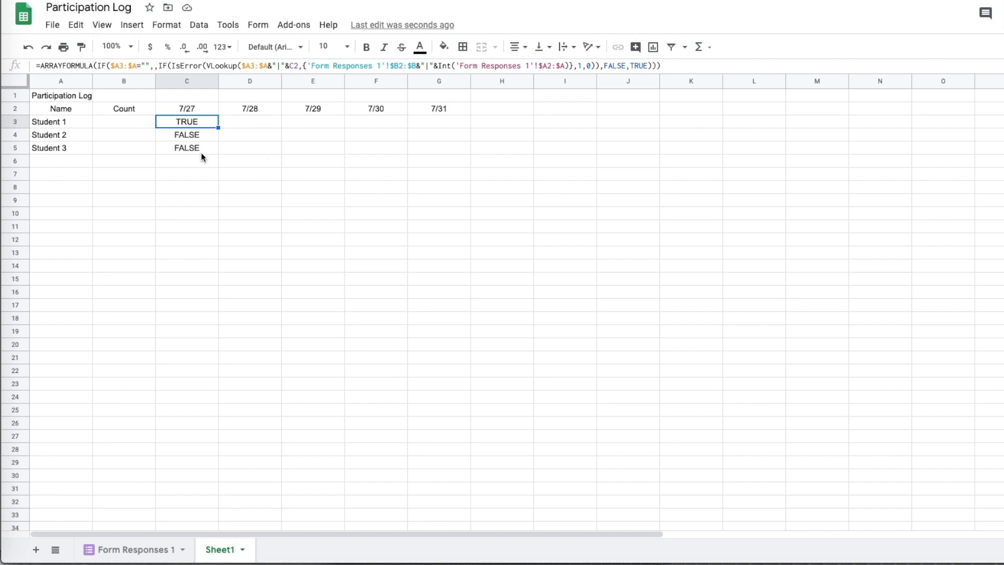
Copy the participation formula from C3 across row 3 through the 7/31 column in G3.
{"action": "left_click", "coordinate": [265, 120]}
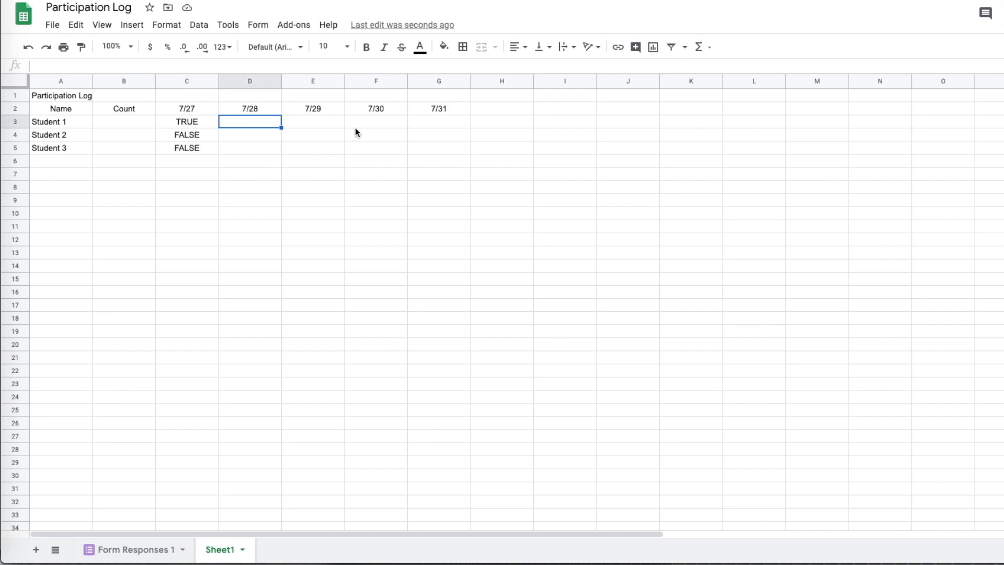
{"action": "left_click", "coordinate": [191, 120]}
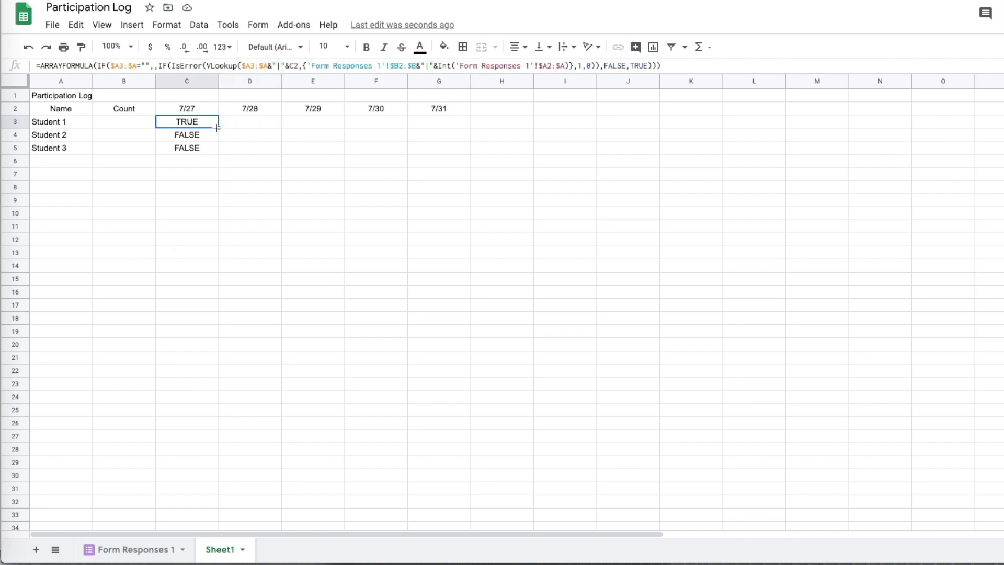
{"action": "left_click_drag", "start_coordinate": [218, 127], "coordinate": [425, 123]}
{"action": "left_click", "coordinate": [312, 213]}
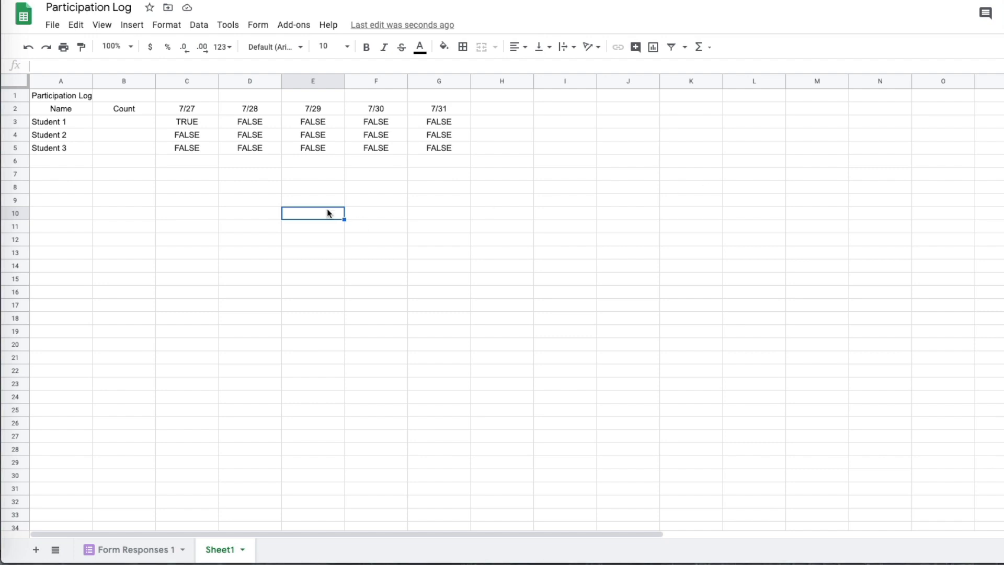
Enter =COUNTIF(C3:G3,TRUE) in cell B3 to count Student 1's participation days.
{"action": "left_click", "coordinate": [126, 121]}
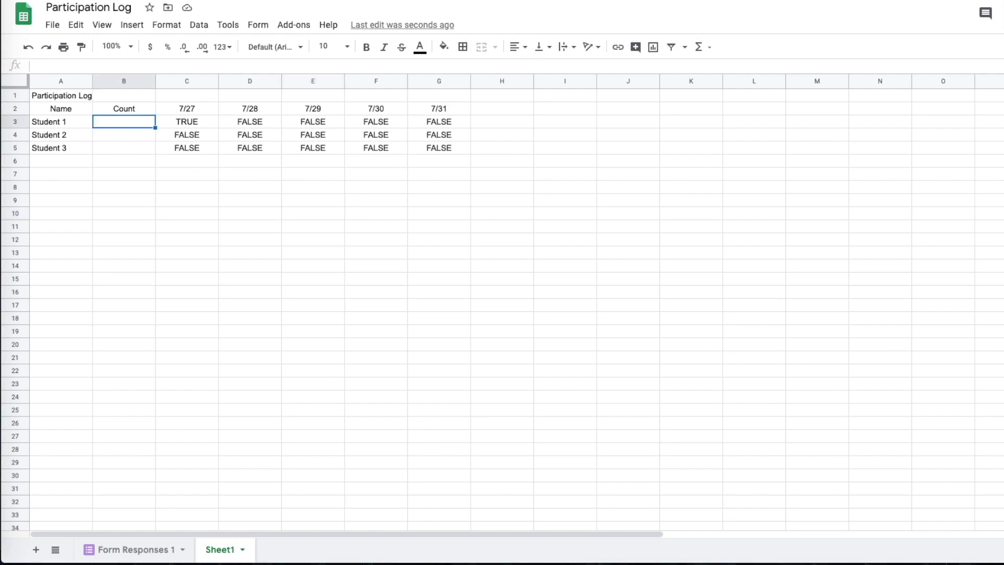
{"action": "type", "text": "=COUNTIF"}
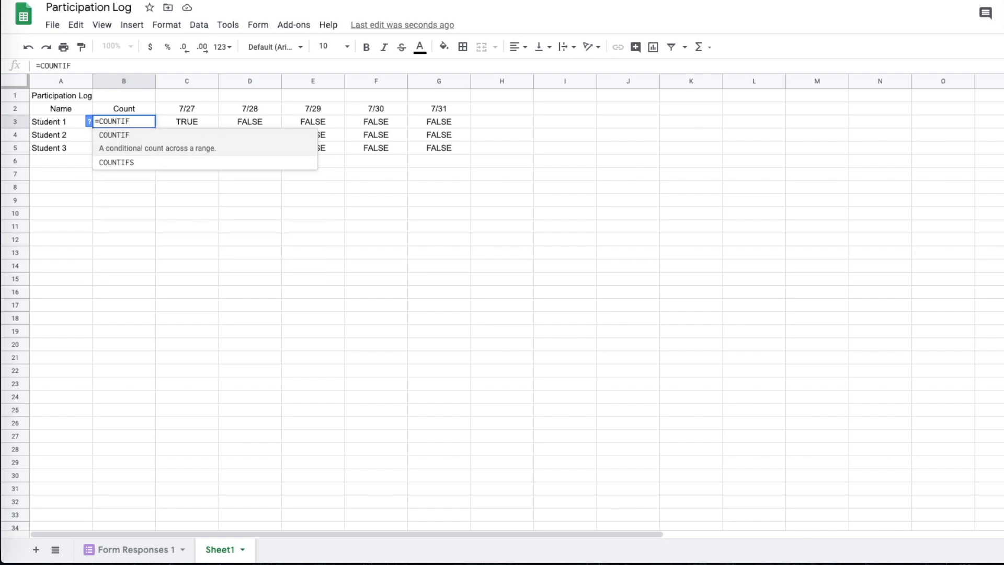
{"action": "type", "text": "("}
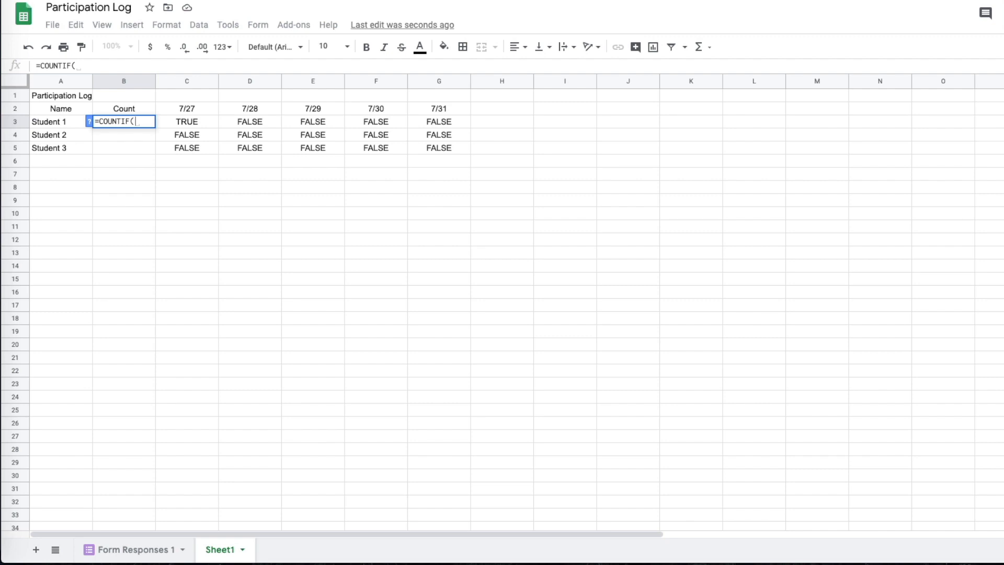
{"action": "type", "text": "C"}
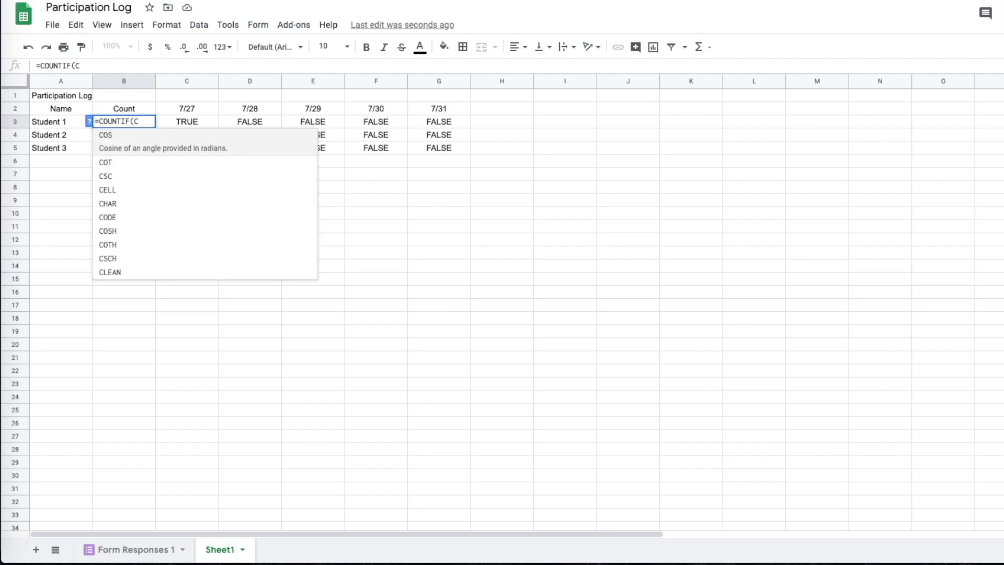
{"action": "type", "text": "3"}
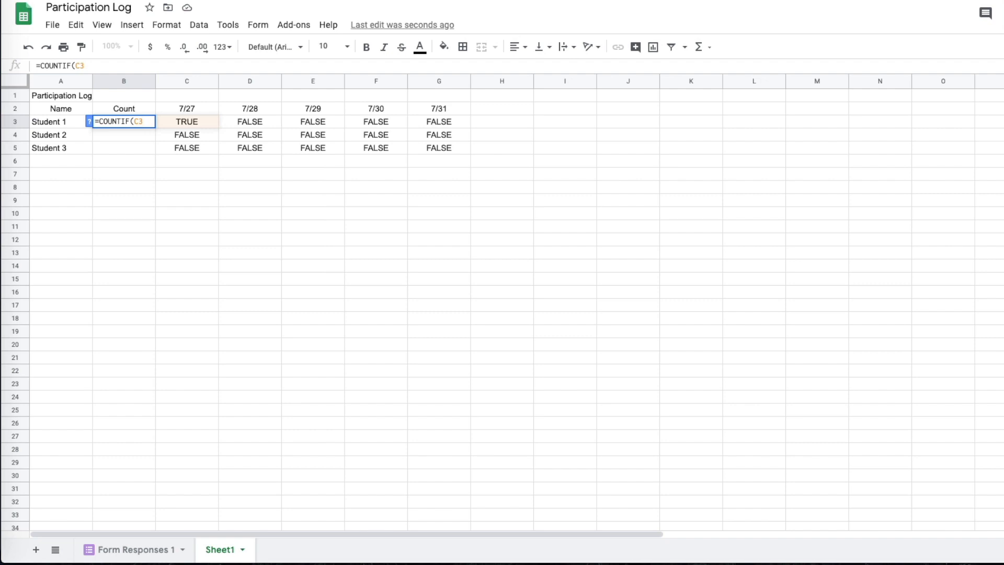
{"action": "type", "text": ":"}
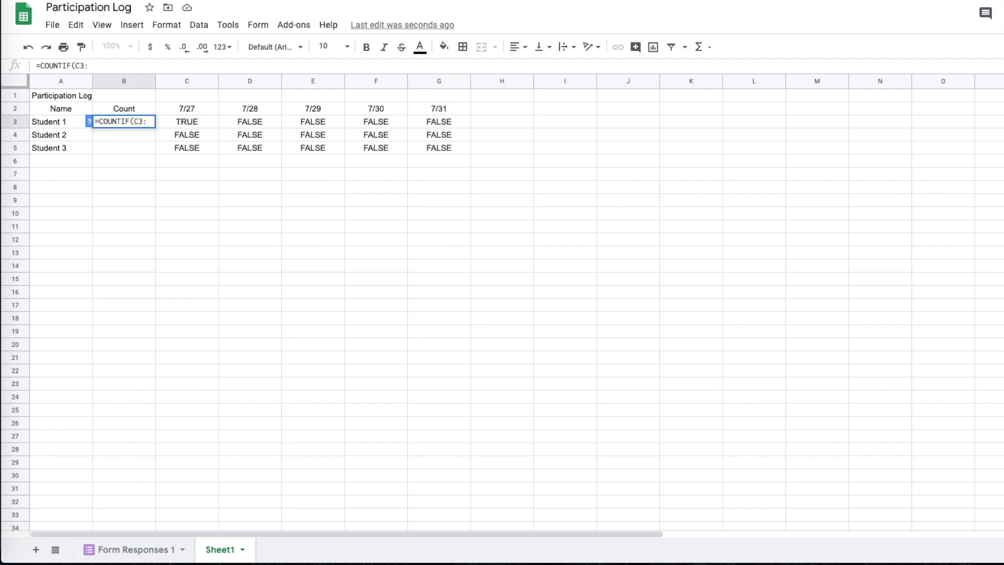
{"action": "type", "text": "C"}
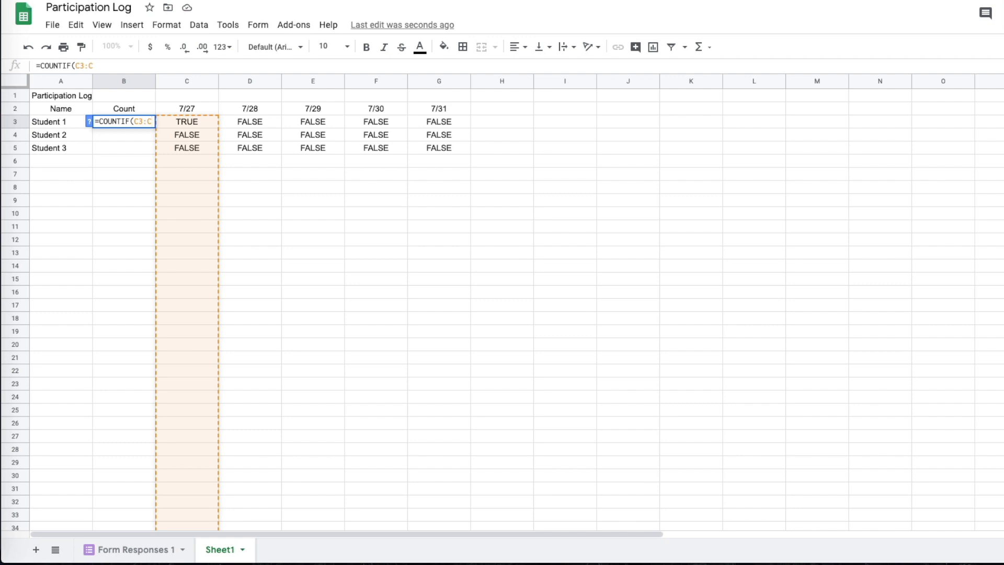
{"action": "key", "text": "BackSpace"}
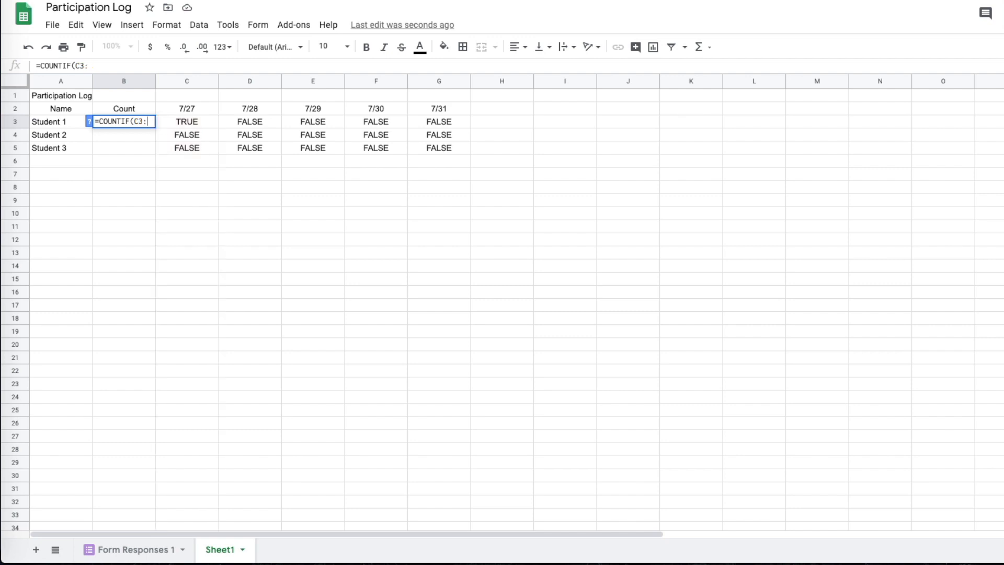
{"action": "type", "text": "L"}
{"action": "key", "text": "BackSpace"}
{"action": "type", "text": "G"}
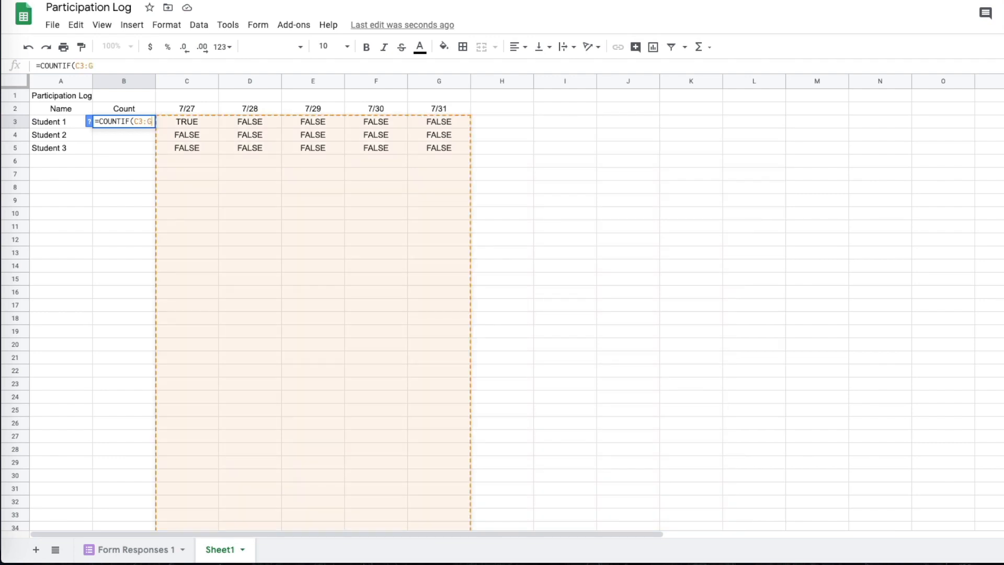
{"action": "type", "text": "3"}
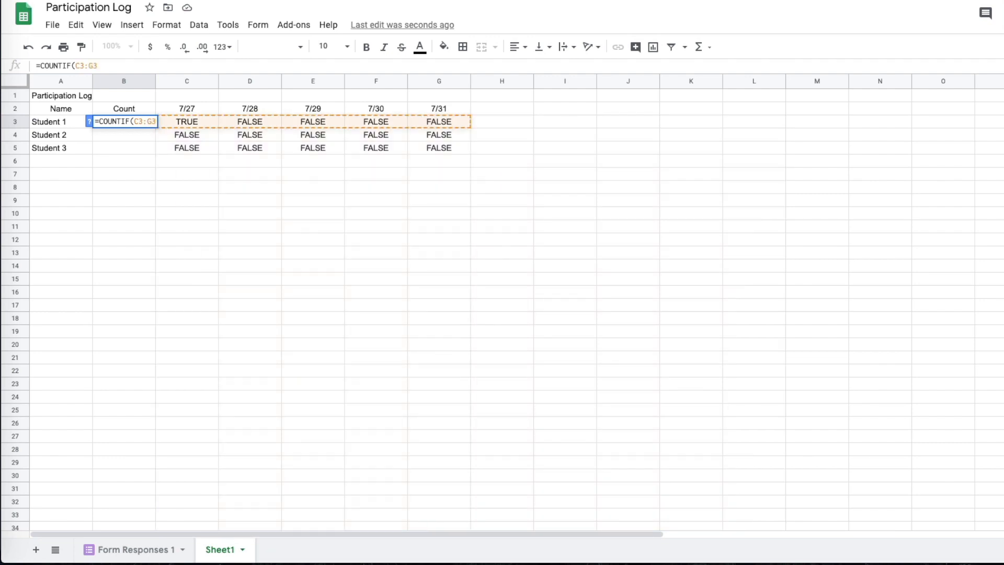
{"action": "type", "text": ",TRUE"}
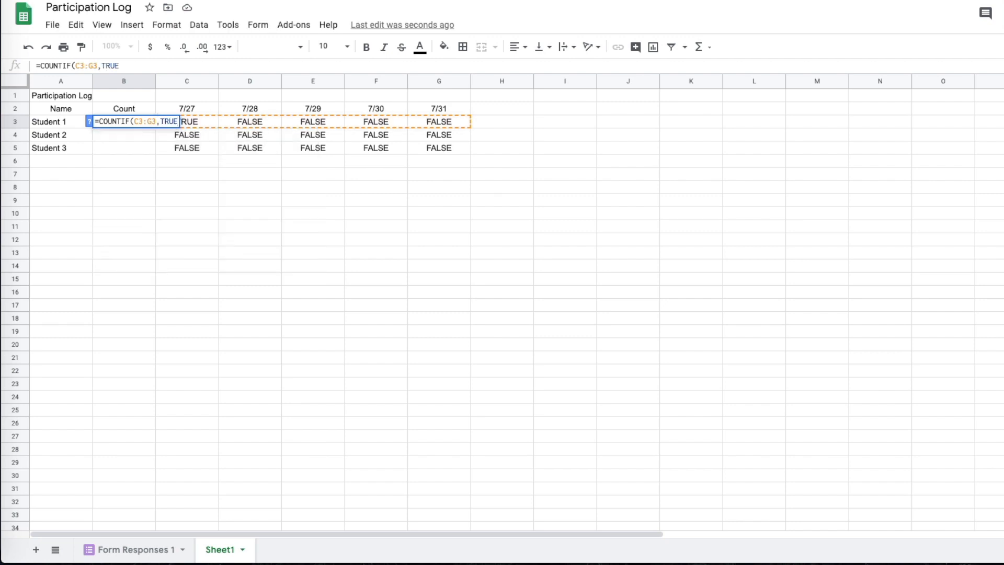
{"action": "type", "text": ")"}
{"action": "key", "text": "Return"}
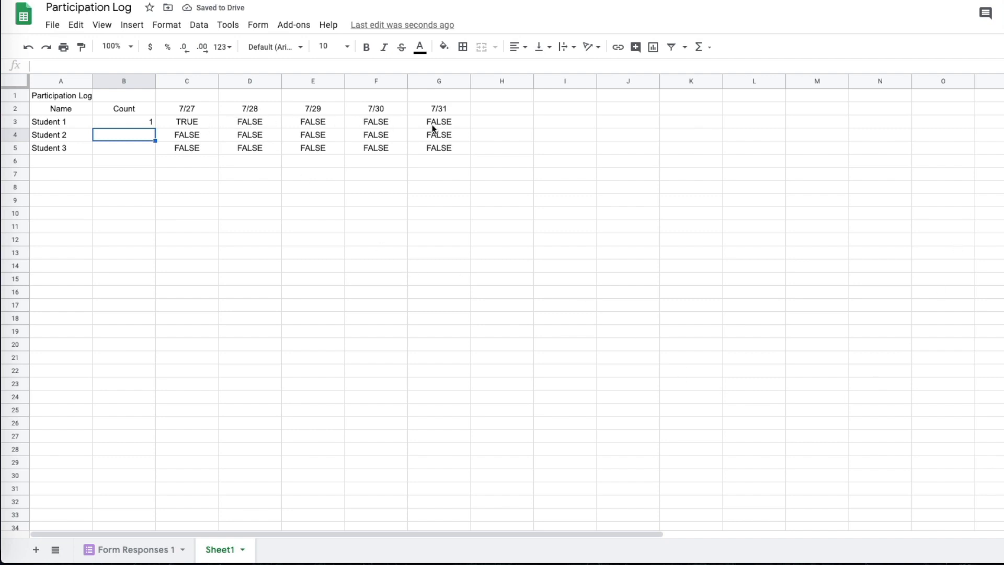
{"action": "left_click", "coordinate": [126, 122]}
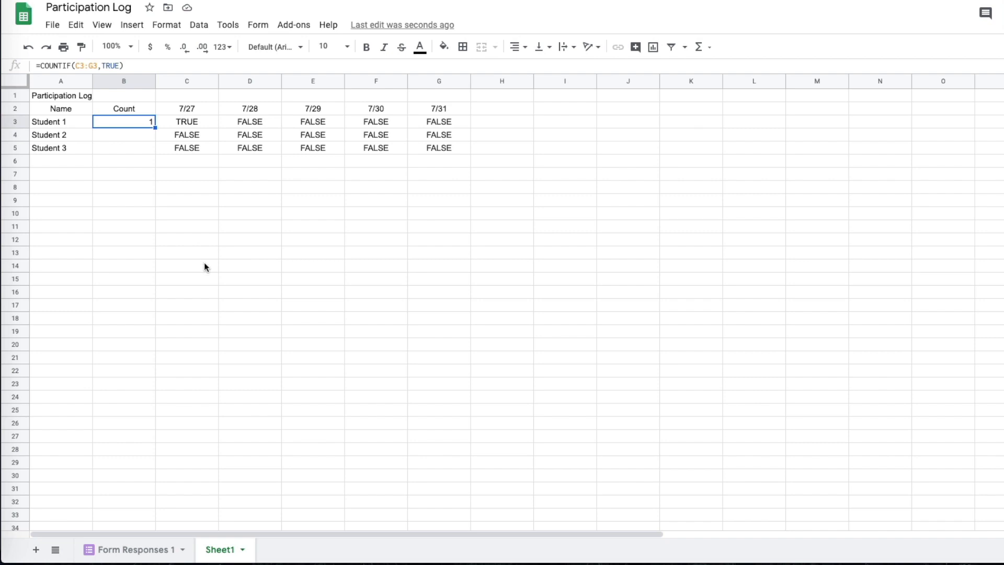
{"action": "left_click", "coordinate": [260, 200]}
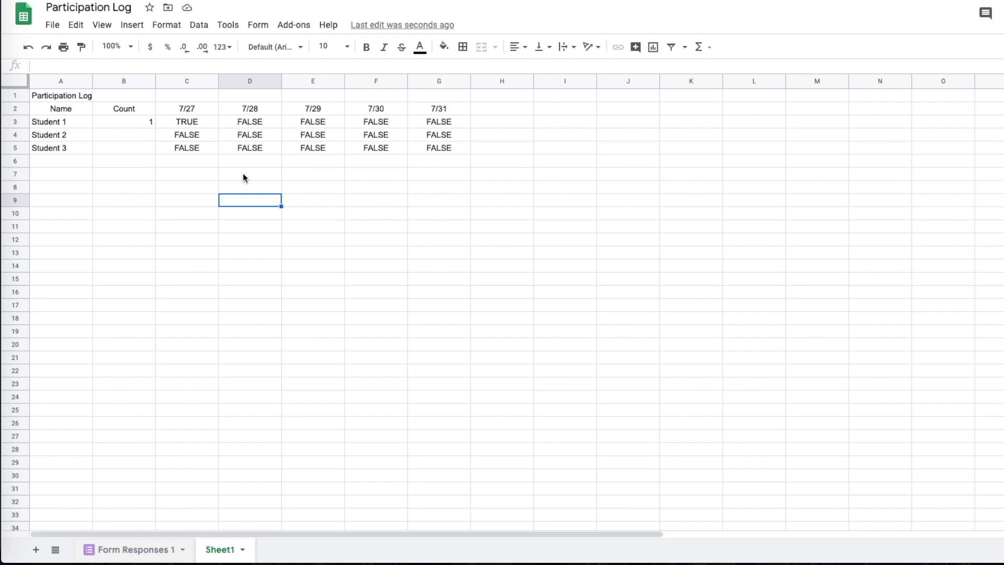
Fill the C3 formula across to G3 again and turn Student 1's cells C3:G3 into checkboxes.
{"action": "left_click", "coordinate": [193, 123]}
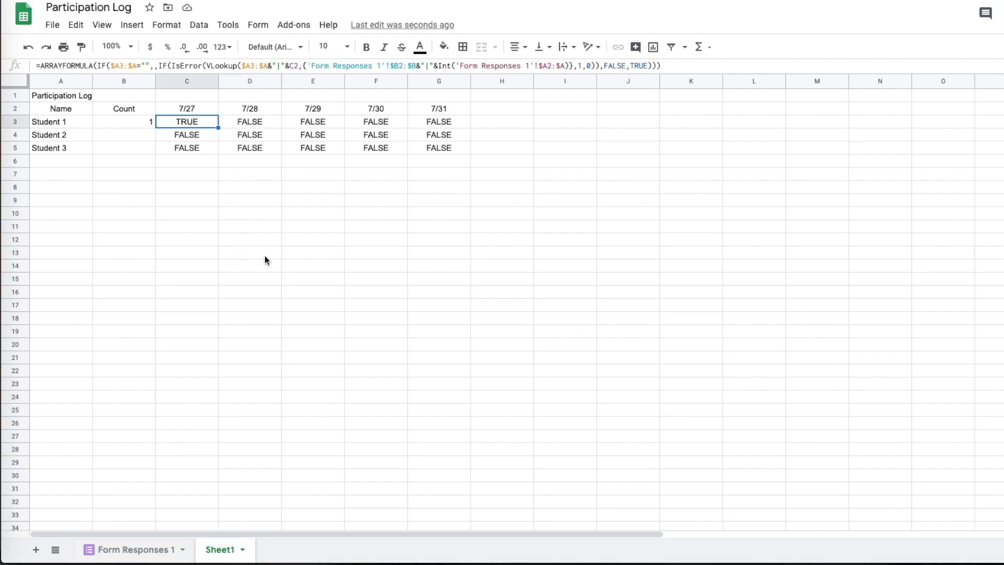
{"action": "left_click_drag", "start_coordinate": [218, 127], "coordinate": [440, 120]}
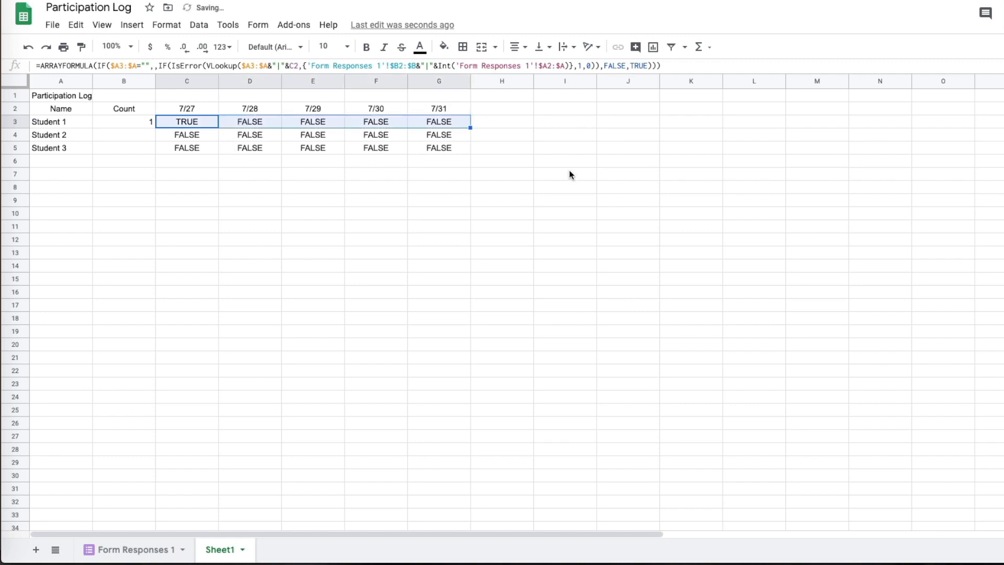
{"action": "left_click", "coordinate": [132, 25]}
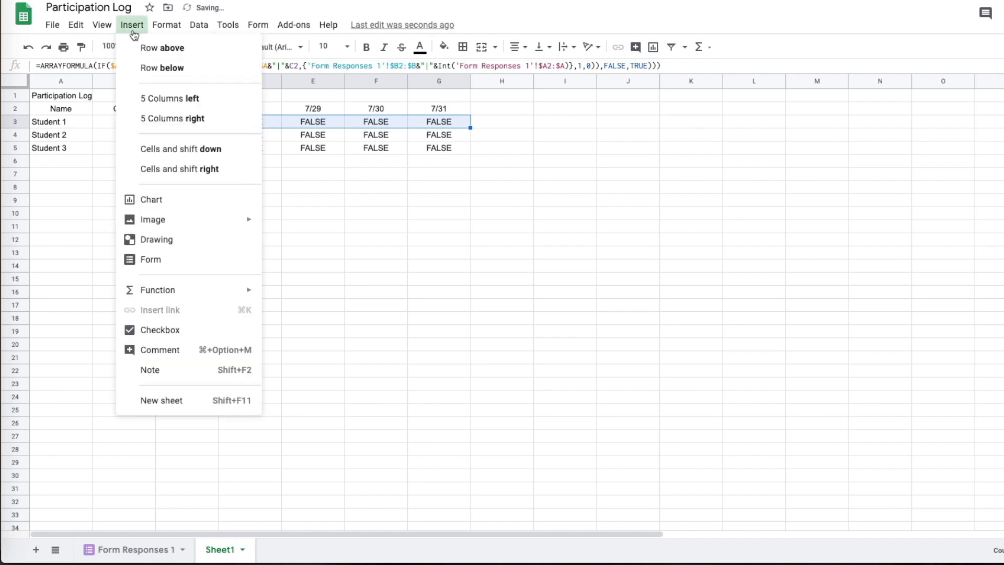
{"action": "left_click", "coordinate": [186, 330]}
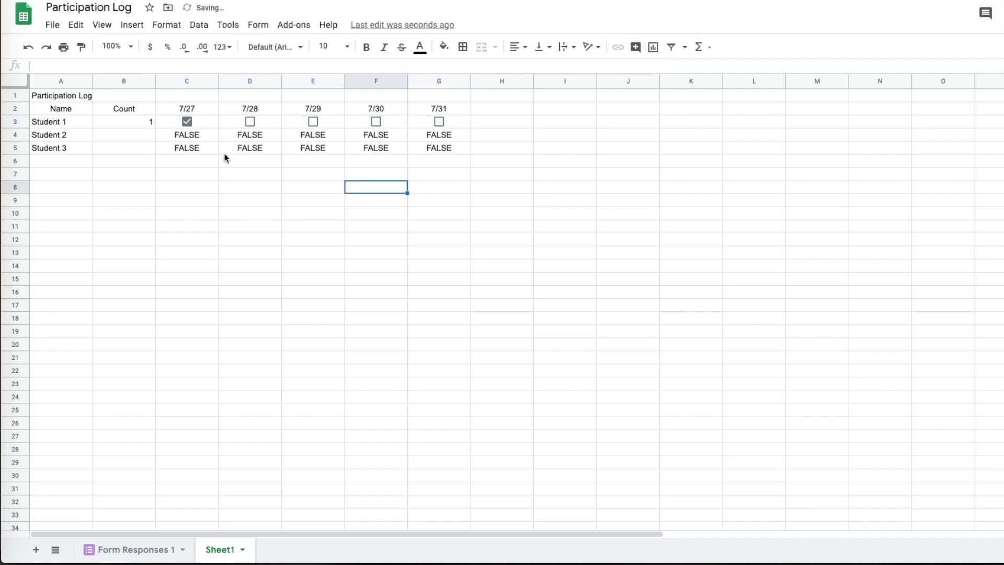
Turn the cells for Student 2 and Student 3 in C4:G5 into checkboxes and compare with Form Responses 1.
{"action": "left_click_drag", "start_coordinate": [175, 135], "coordinate": [458, 151]}
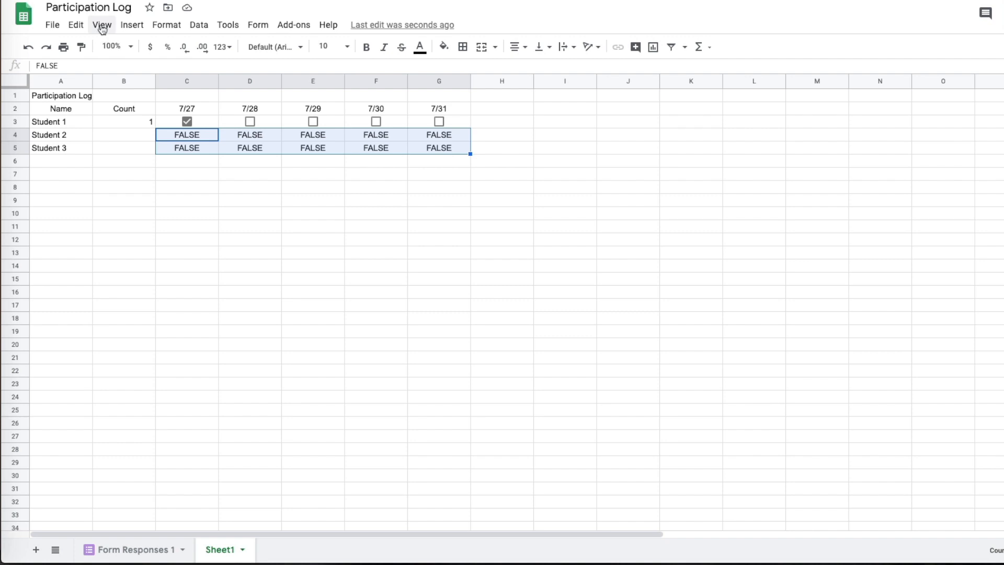
{"action": "left_click", "coordinate": [134, 29]}
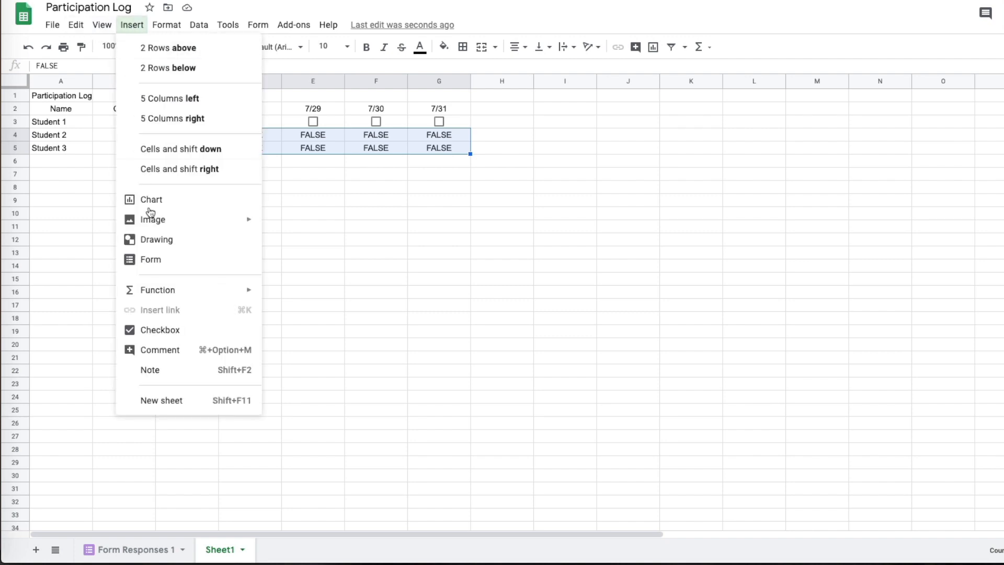
{"action": "left_click", "coordinate": [180, 328]}
{"action": "left_click", "coordinate": [308, 321]}
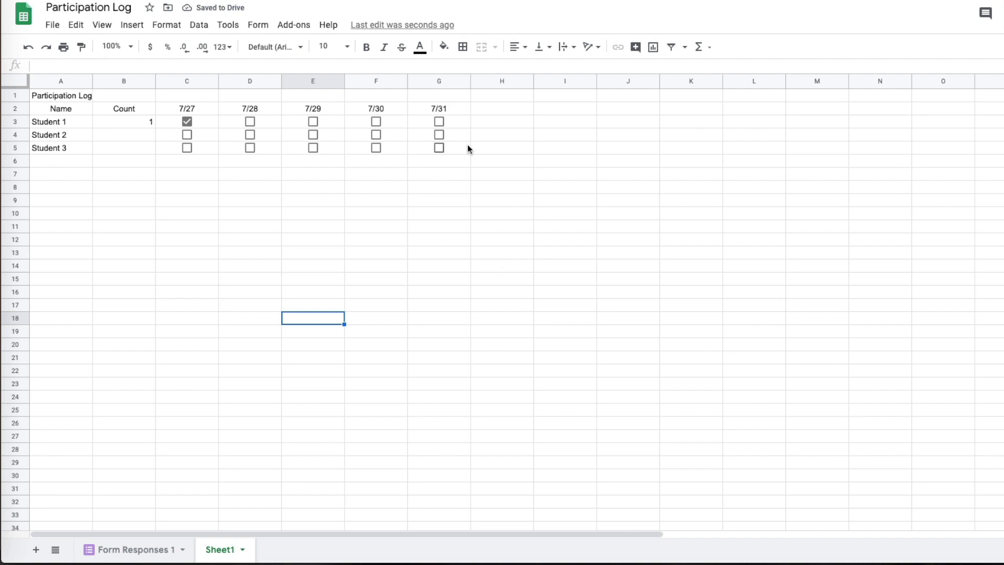
{"action": "left_click", "coordinate": [127, 555]}
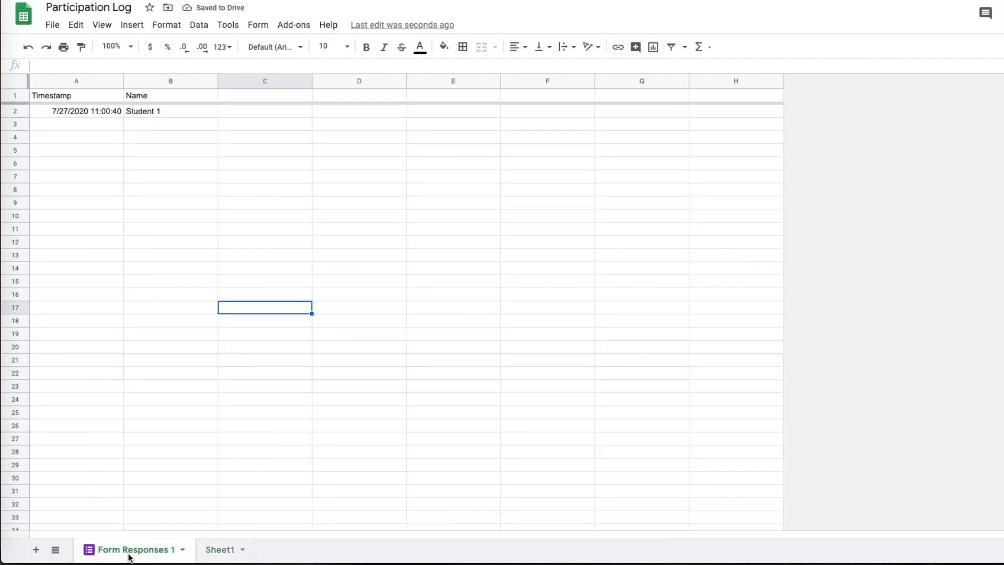
{"action": "left_click", "coordinate": [220, 551]}
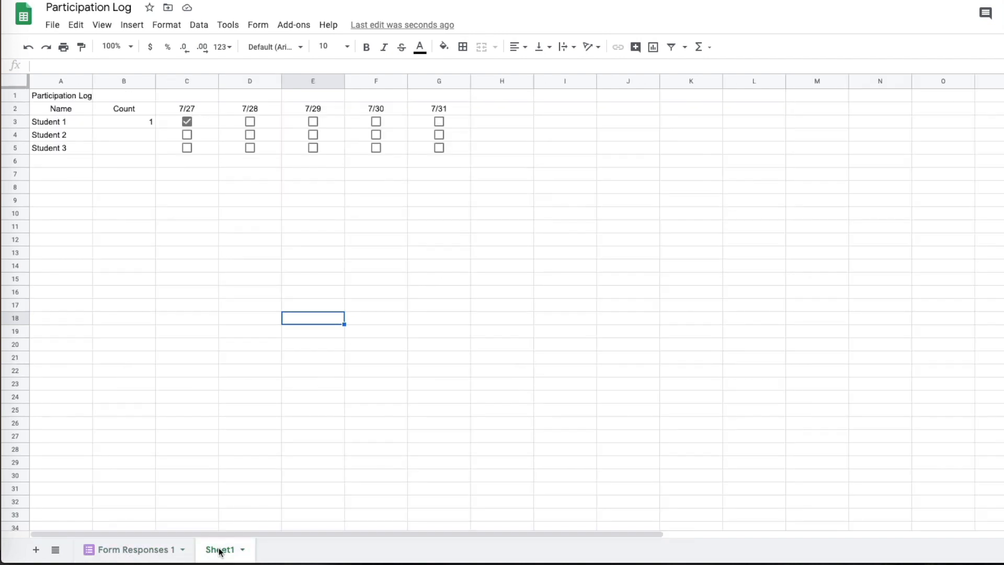
Submit another daily check-in form response with Student 3 as the name and return to the participation sheet.
{"action": "left_click", "coordinate": [222, 183]}
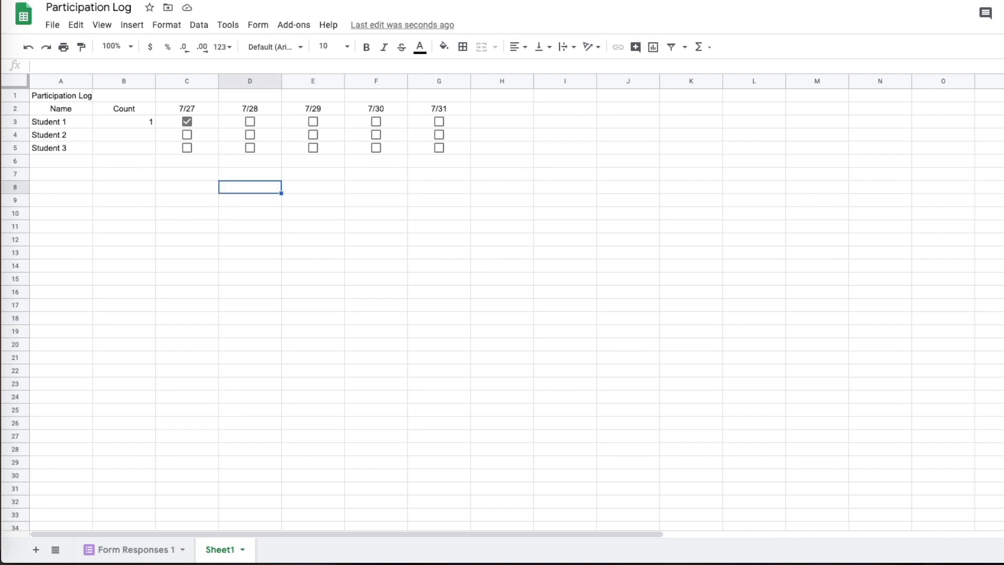
{"action": "key", "text": "ctrl+Tab"}
{"action": "left_click", "coordinate": [439, 95]}
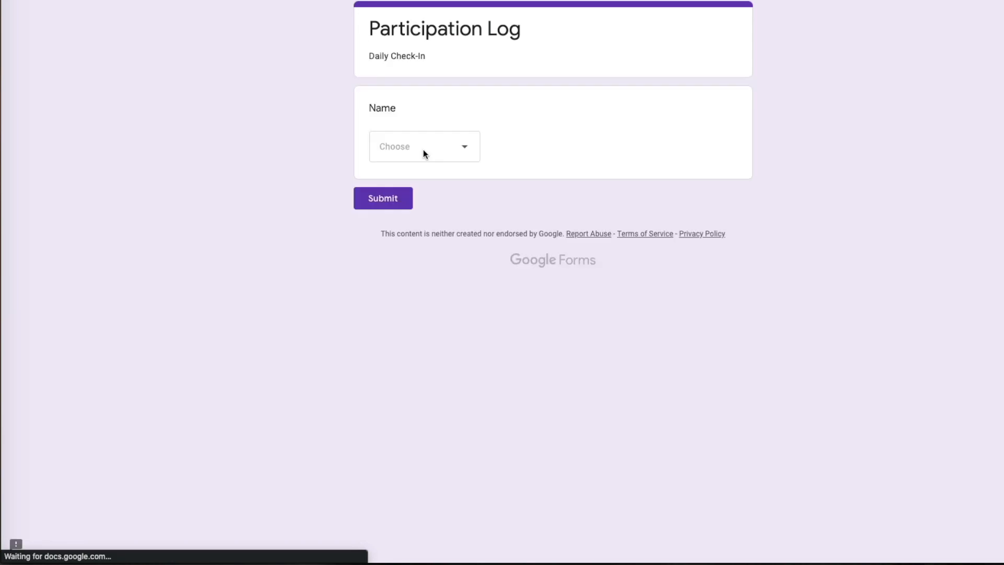
{"action": "left_click", "coordinate": [418, 149]}
{"action": "left_click", "coordinate": [422, 255]}
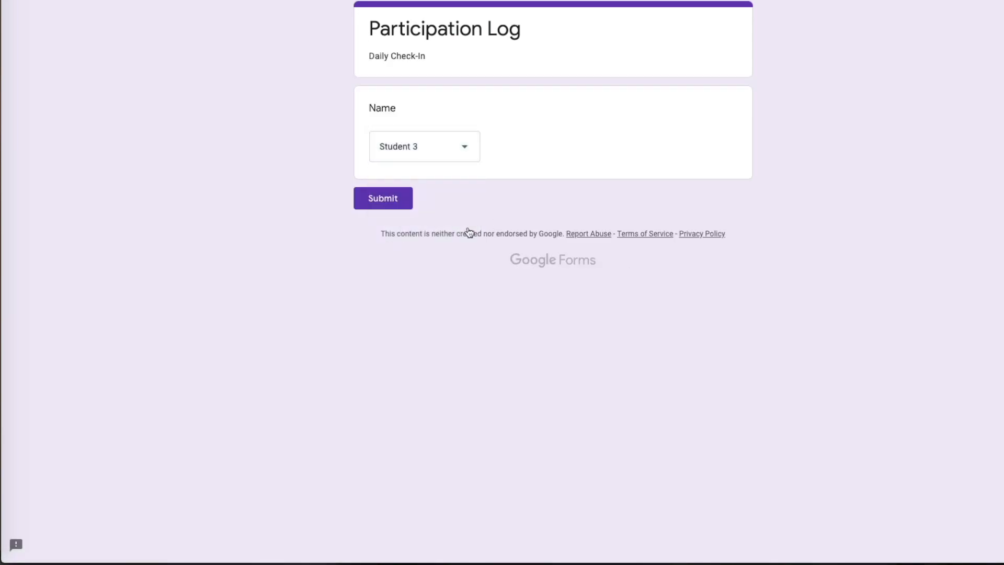
{"action": "left_click", "coordinate": [394, 199]}
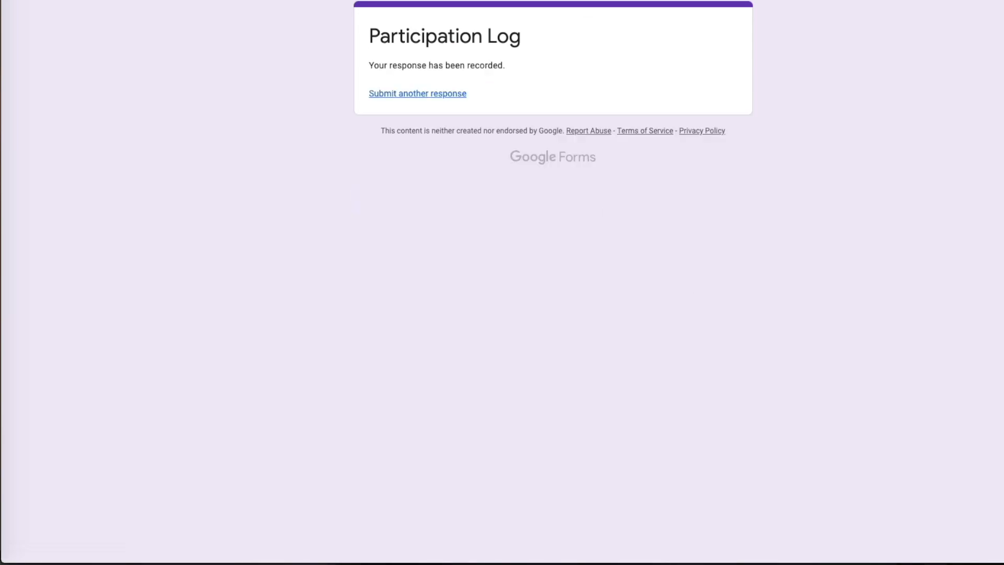
{"action": "key", "text": "ctrl+shift+Tab"}
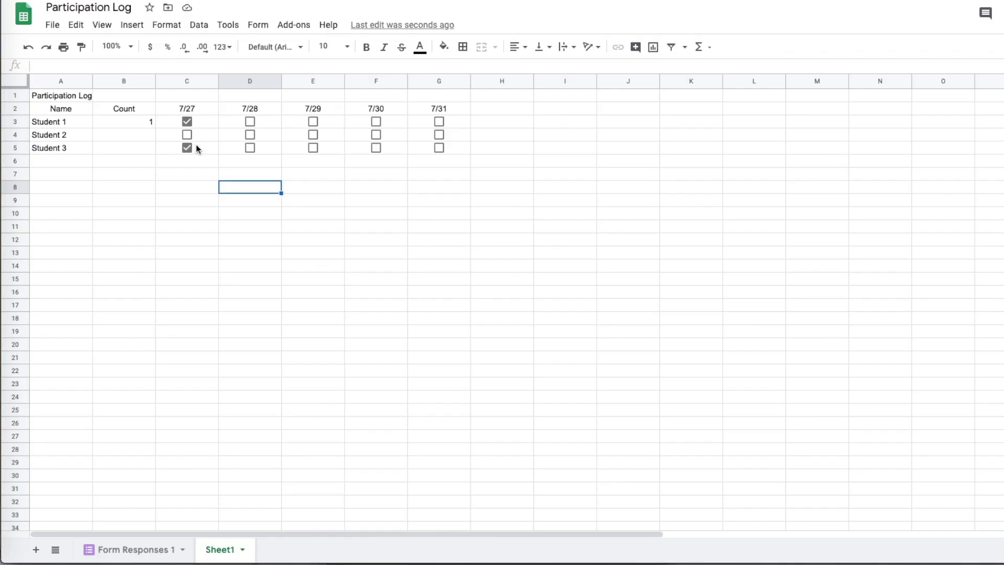
Copy the COUNTIF formula from B3 down to B5 to count participation for Student 2 and Student 3.
{"action": "left_click", "coordinate": [136, 122]}
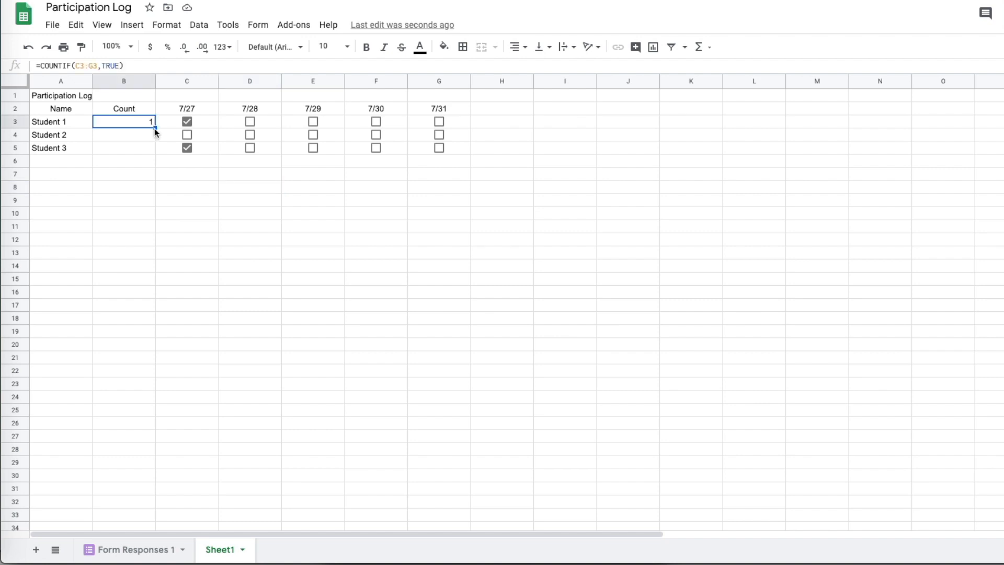
{"action": "left_click_drag", "start_coordinate": [155, 127], "coordinate": [155, 150]}
{"action": "left_click", "coordinate": [145, 177]}
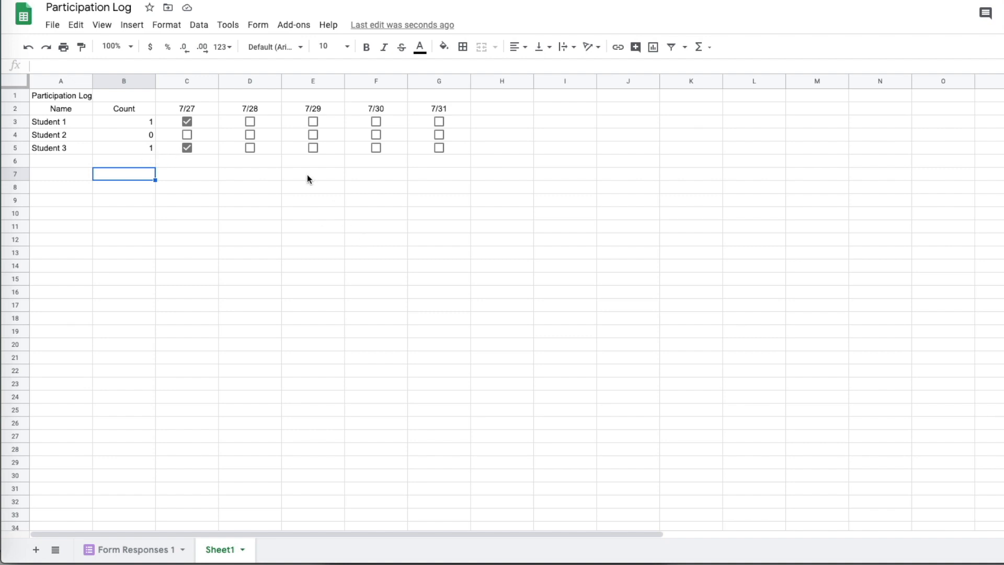
Examine the participation formulas in C3 and D3 and the COUNTIF formula in B3 without changing them.
{"action": "left_click", "coordinate": [200, 121]}
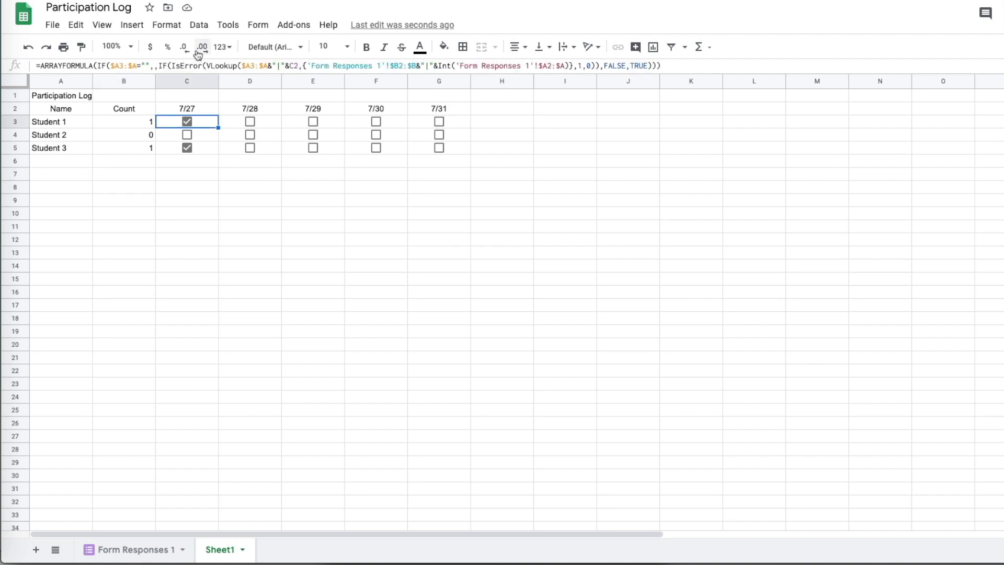
{"action": "triple_click", "coordinate": [204, 66]}
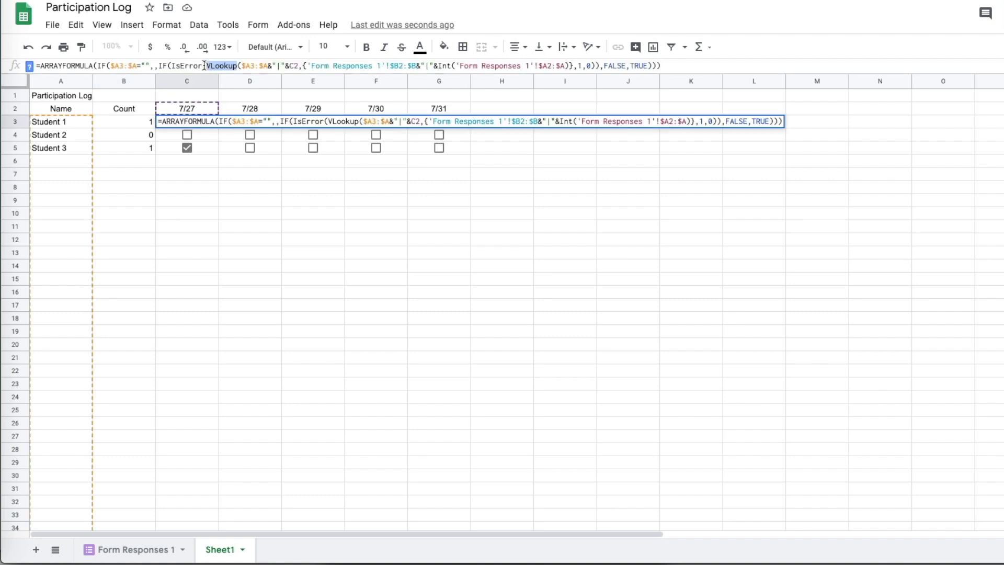
{"action": "left_click", "coordinate": [506, 277]}
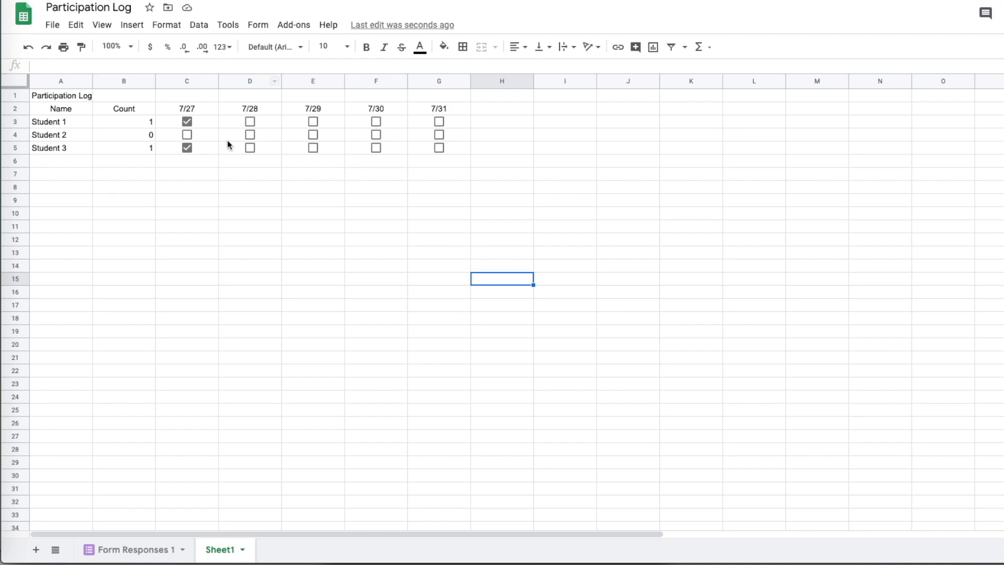
{"action": "left_click", "coordinate": [225, 125]}
{"action": "left_click", "coordinate": [233, 66]}
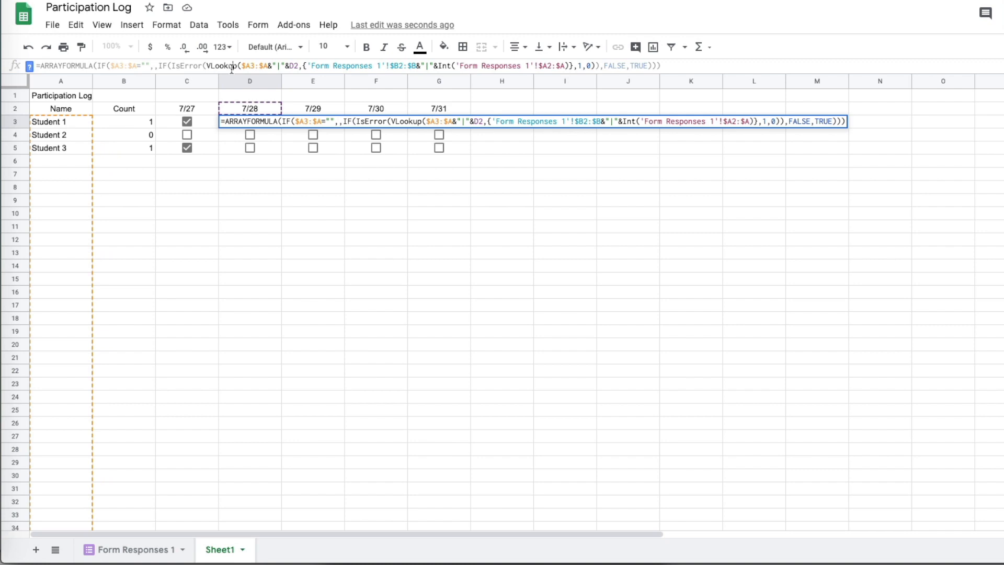
{"action": "left_click", "coordinate": [134, 121]}
{"action": "left_click", "coordinate": [143, 66]}
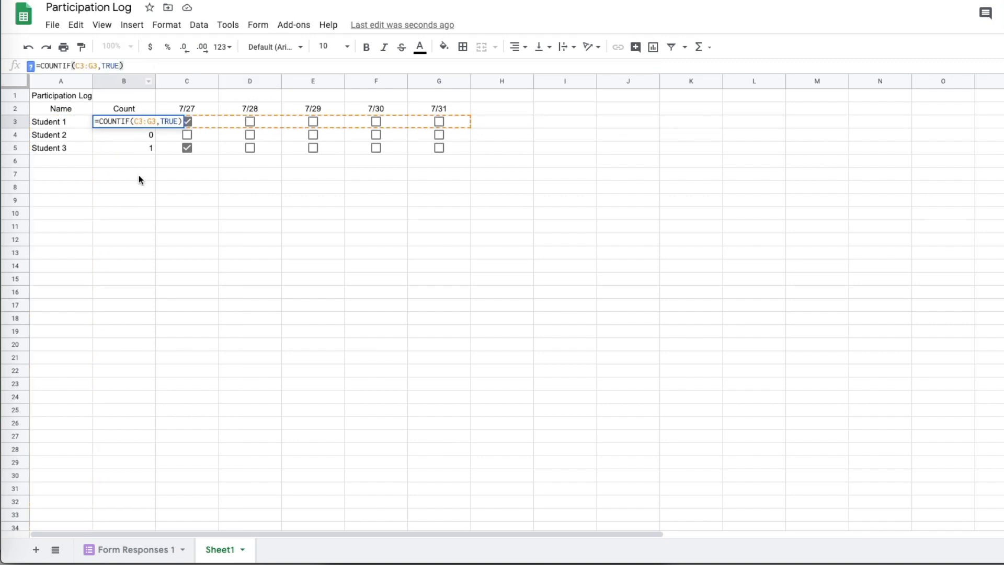
{"action": "left_click", "coordinate": [139, 213]}
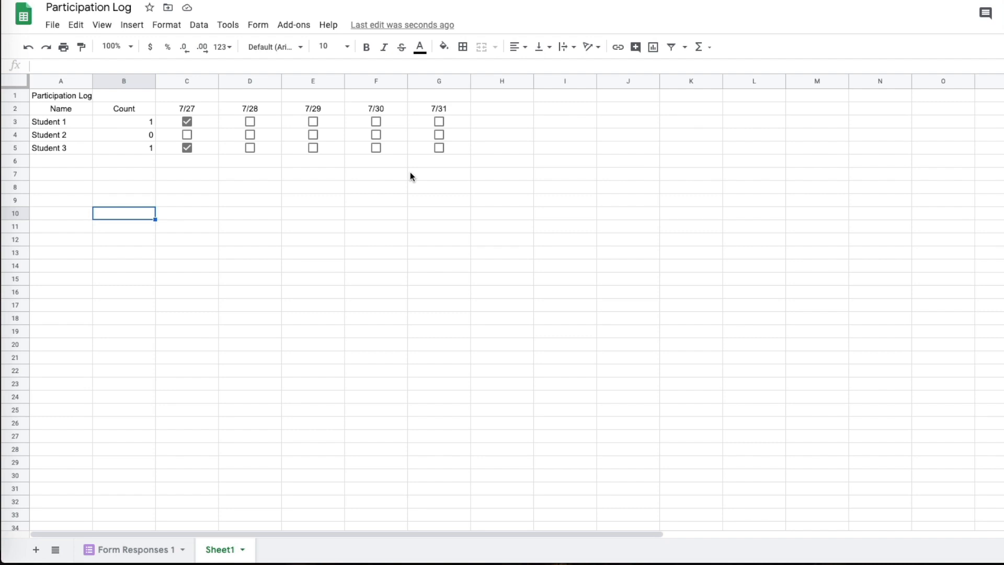
Review the timestamped entries in Form Responses 1 against the checkboxes in Sheet1, and reopen a blank check-in form.
{"action": "left_click", "coordinate": [117, 552]}
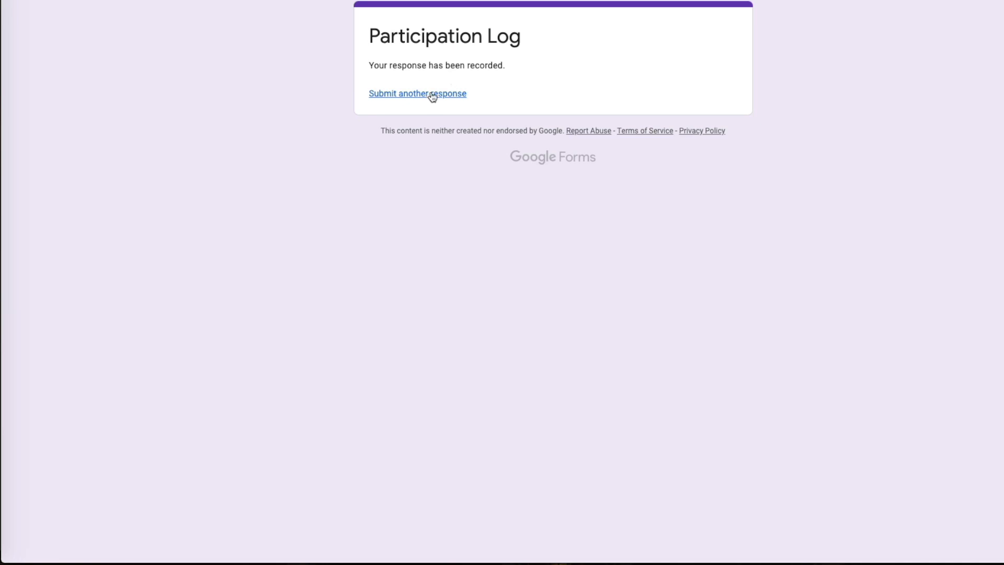
{"action": "left_click", "coordinate": [432, 94]}
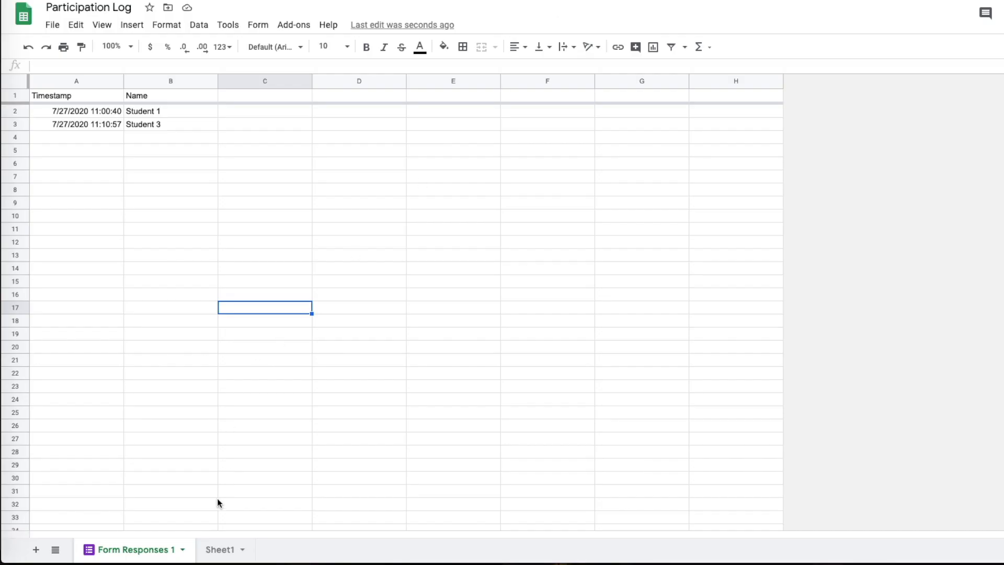
{"action": "left_click", "coordinate": [220, 549]}
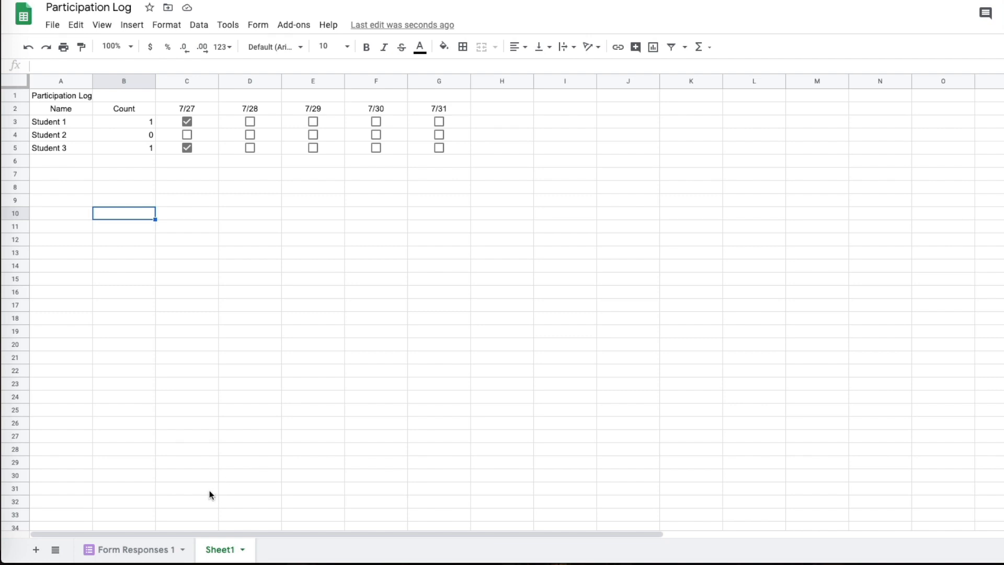
{"action": "left_click", "coordinate": [139, 548]}
{"action": "left_click", "coordinate": [82, 112]}
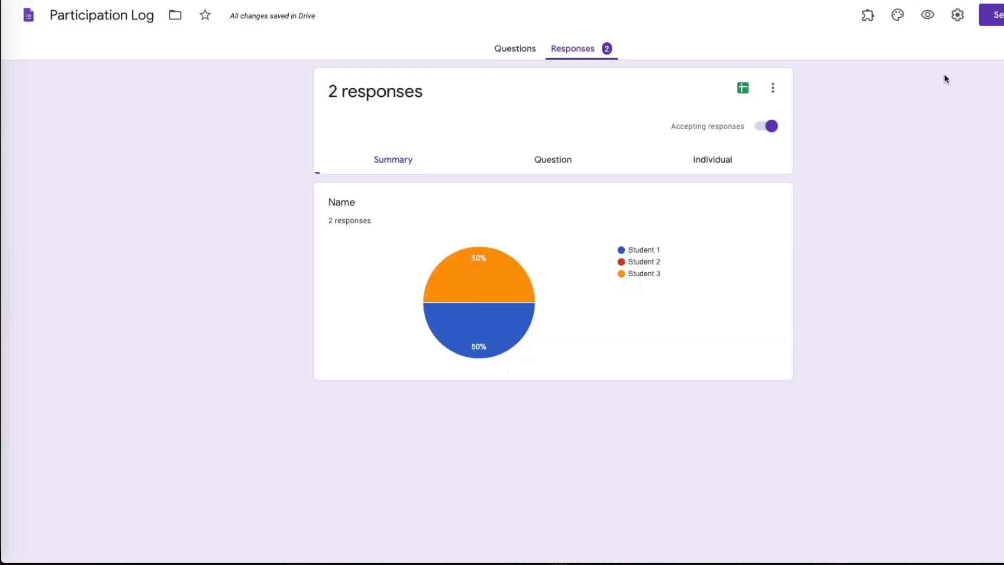
{"action": "left_click", "coordinate": [965, 24]}
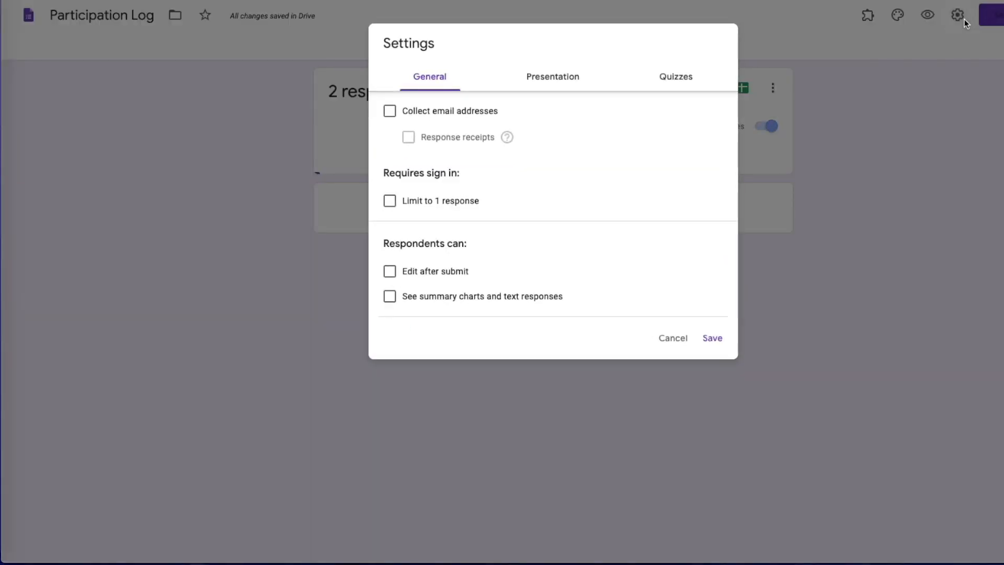
{"action": "left_click", "coordinate": [389, 111]}
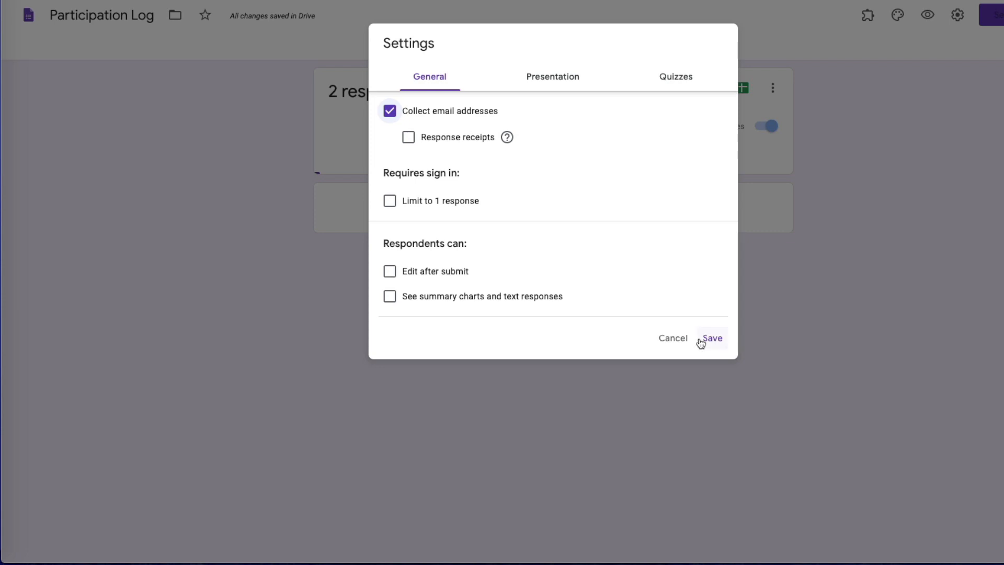
{"action": "left_click", "coordinate": [672, 341]}
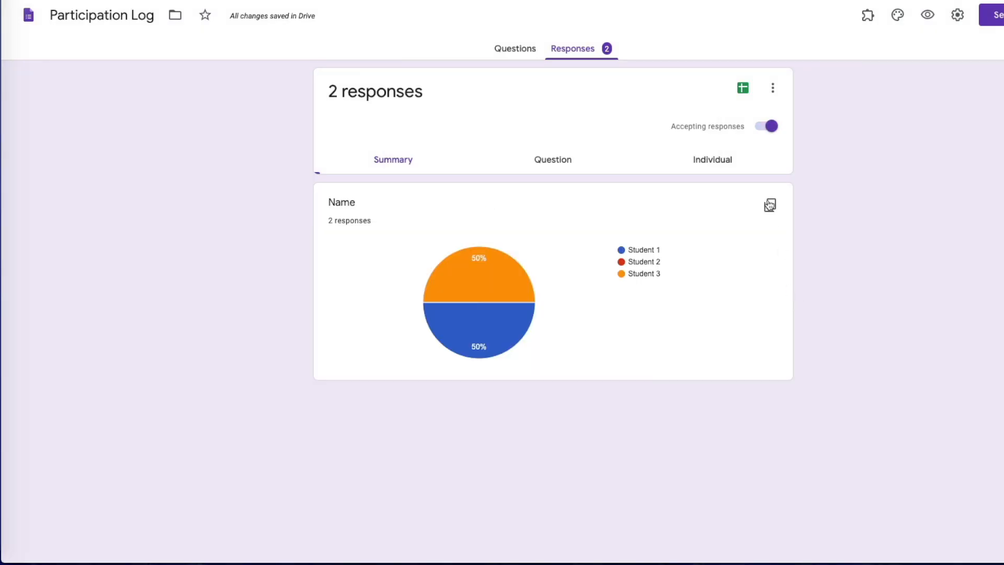